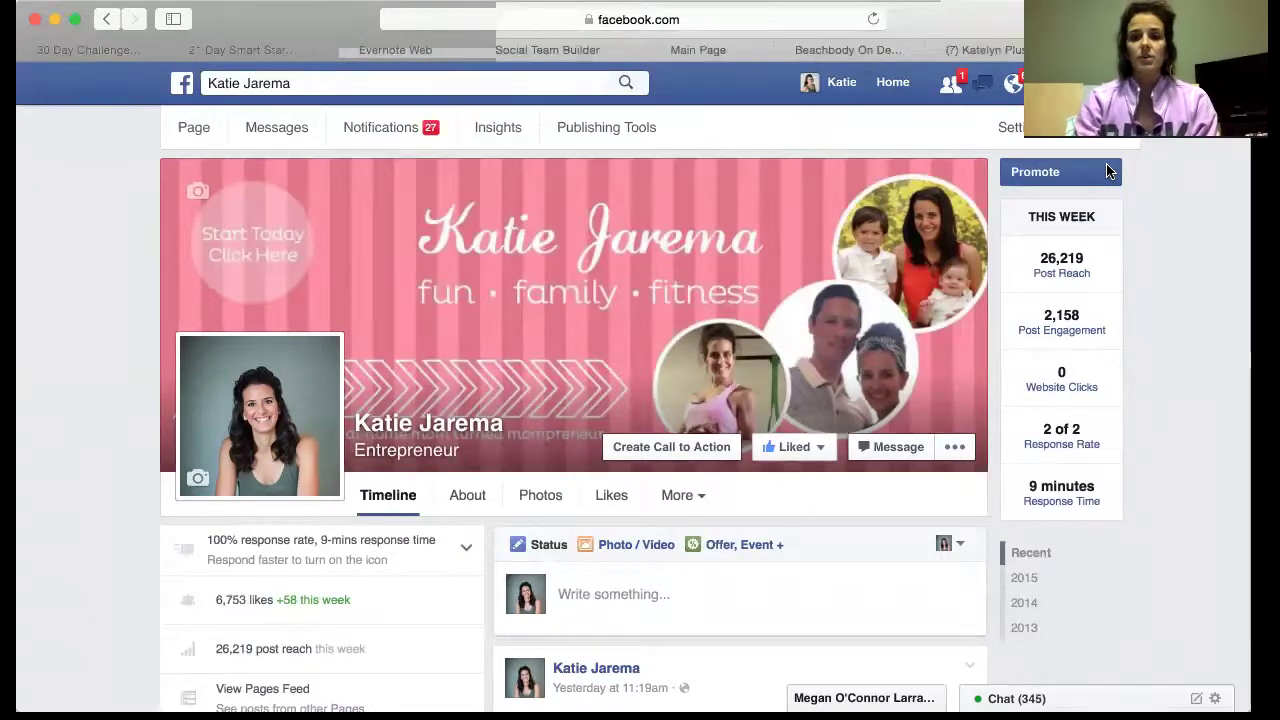
# - Start a new campaign in Ads Manager with the Boost your posts objective and choose the Entrepreneur page to promote
pyautogui.click(894, 84)
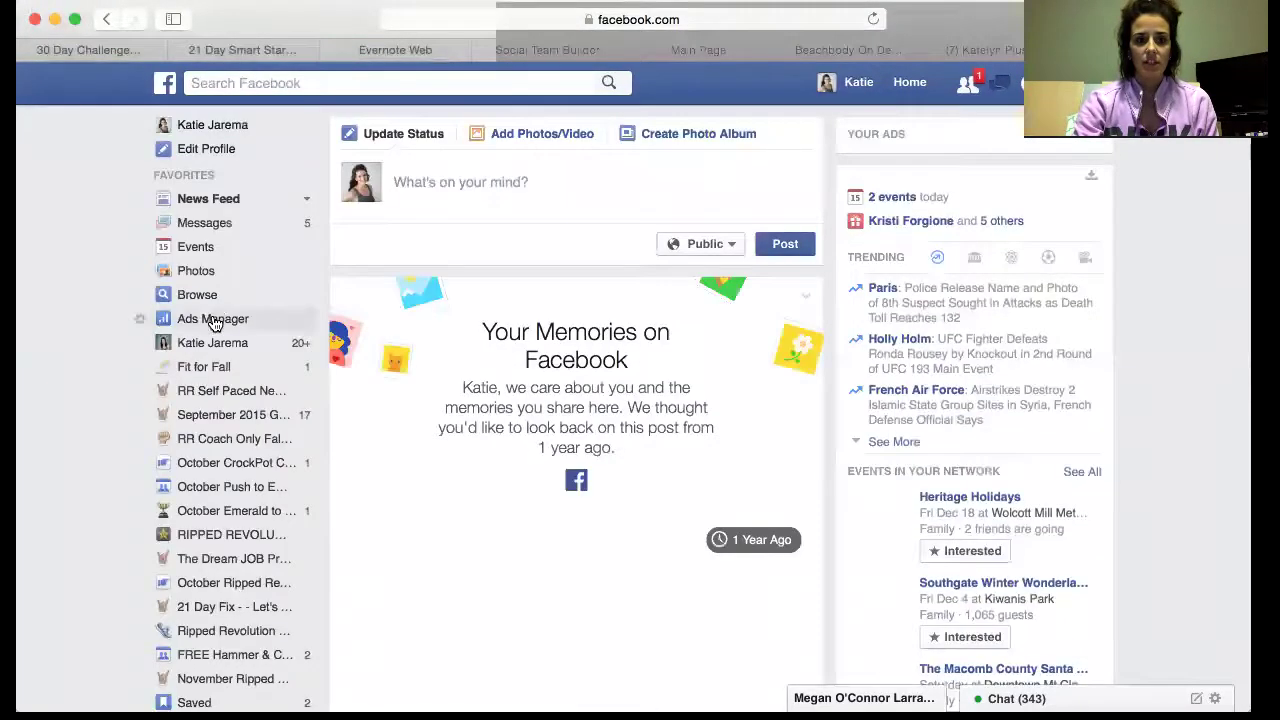
pyautogui.click(213, 319)
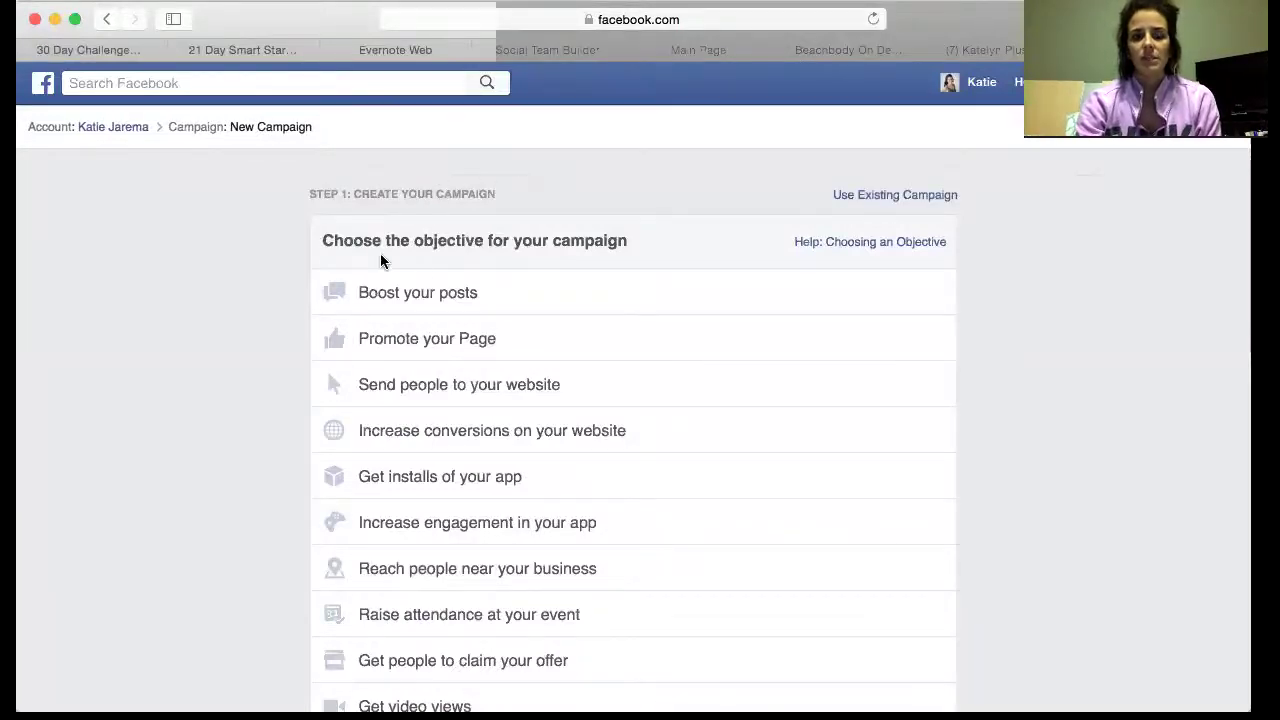
pyautogui.moveTo(471, 280)
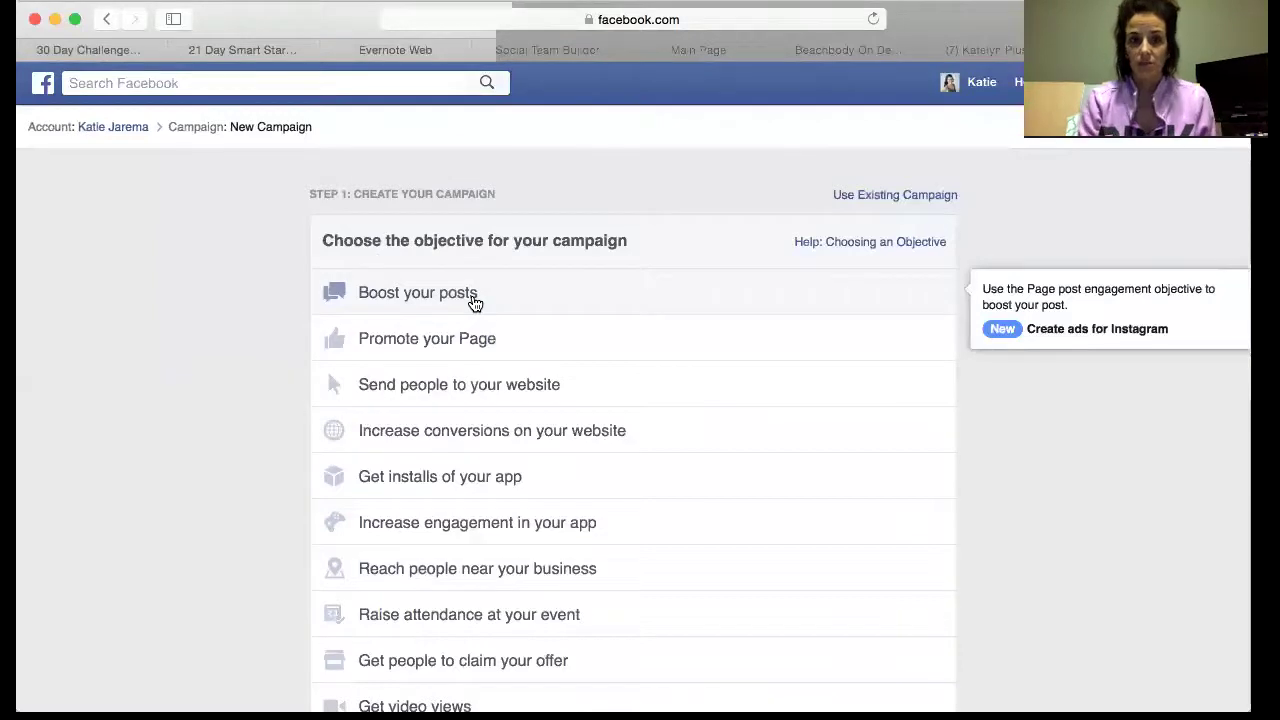
pyautogui.click(474, 302)
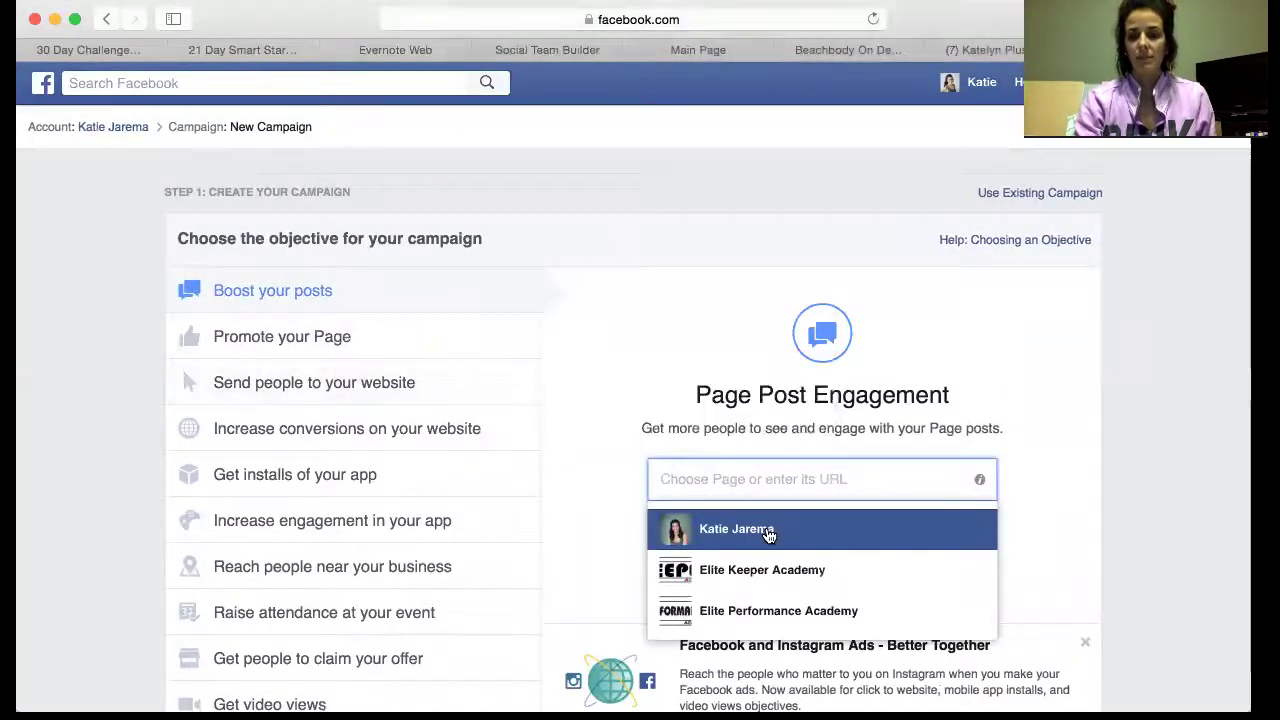
pyautogui.click(805, 541)
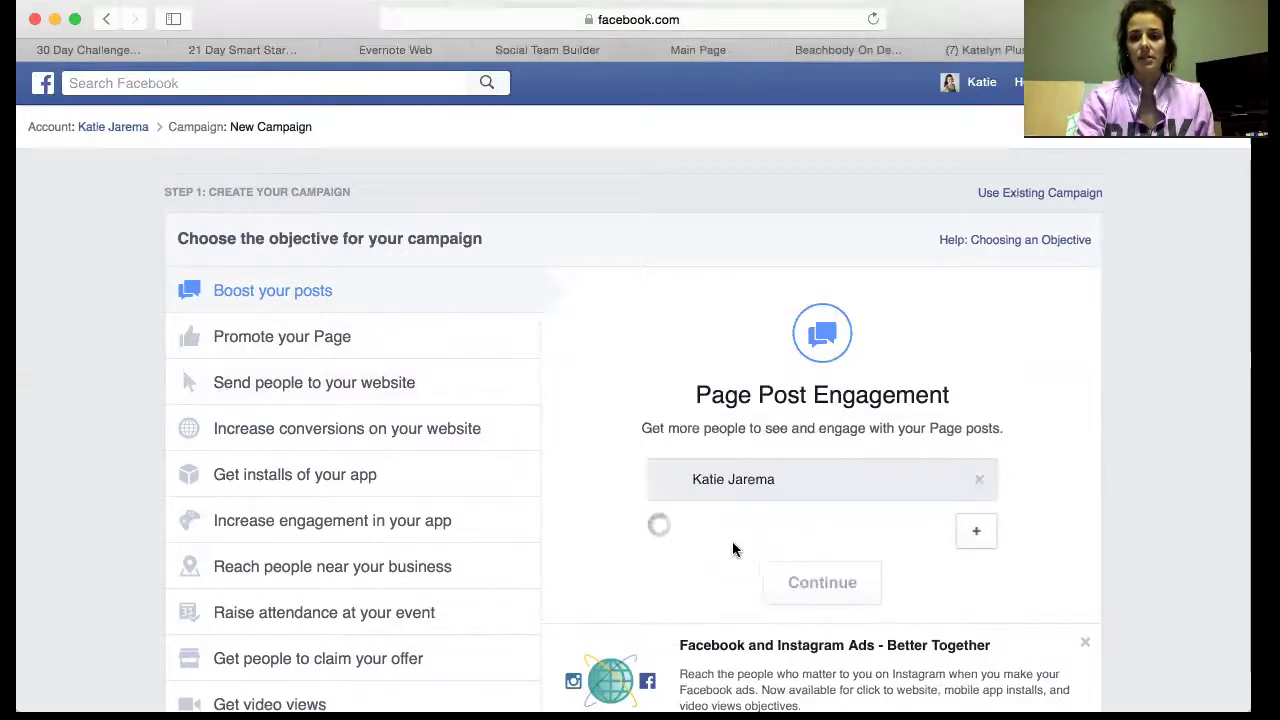
# - Choose the September 18th post beginning "Do you have any reasons?" as the post to boost and continue
pyautogui.scroll(-1, 598, 585)
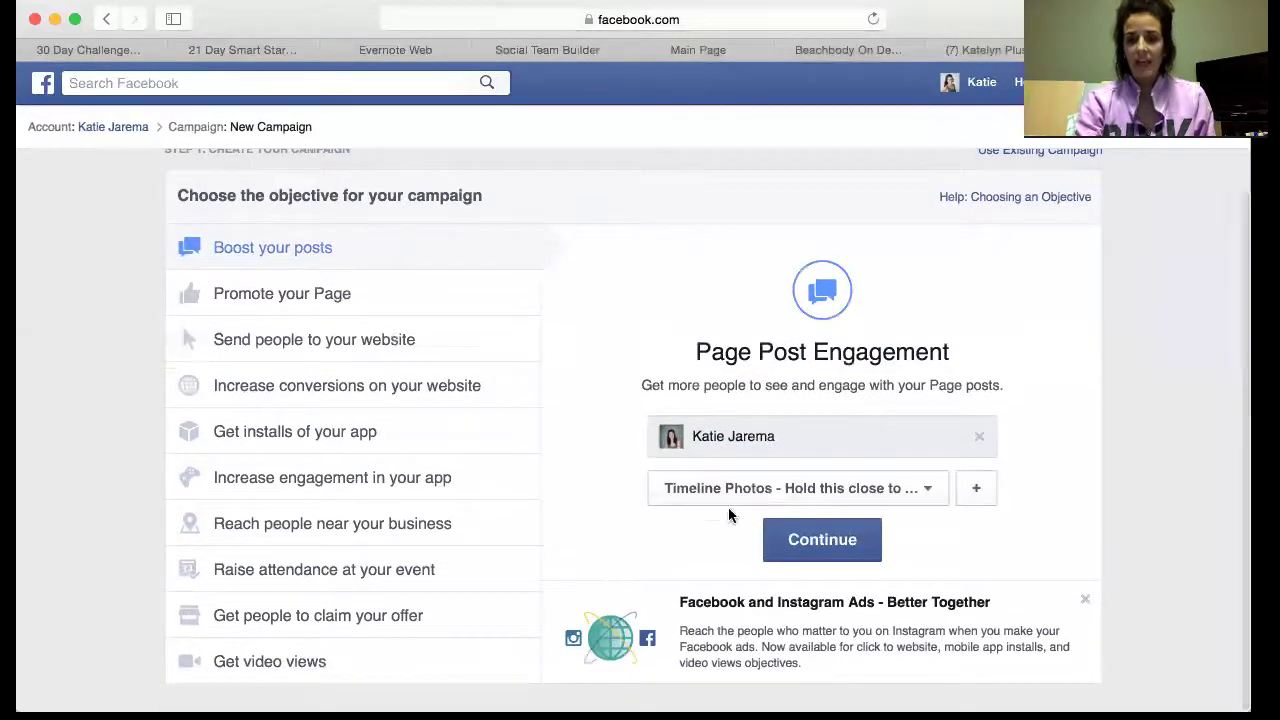
pyautogui.click(929, 490)
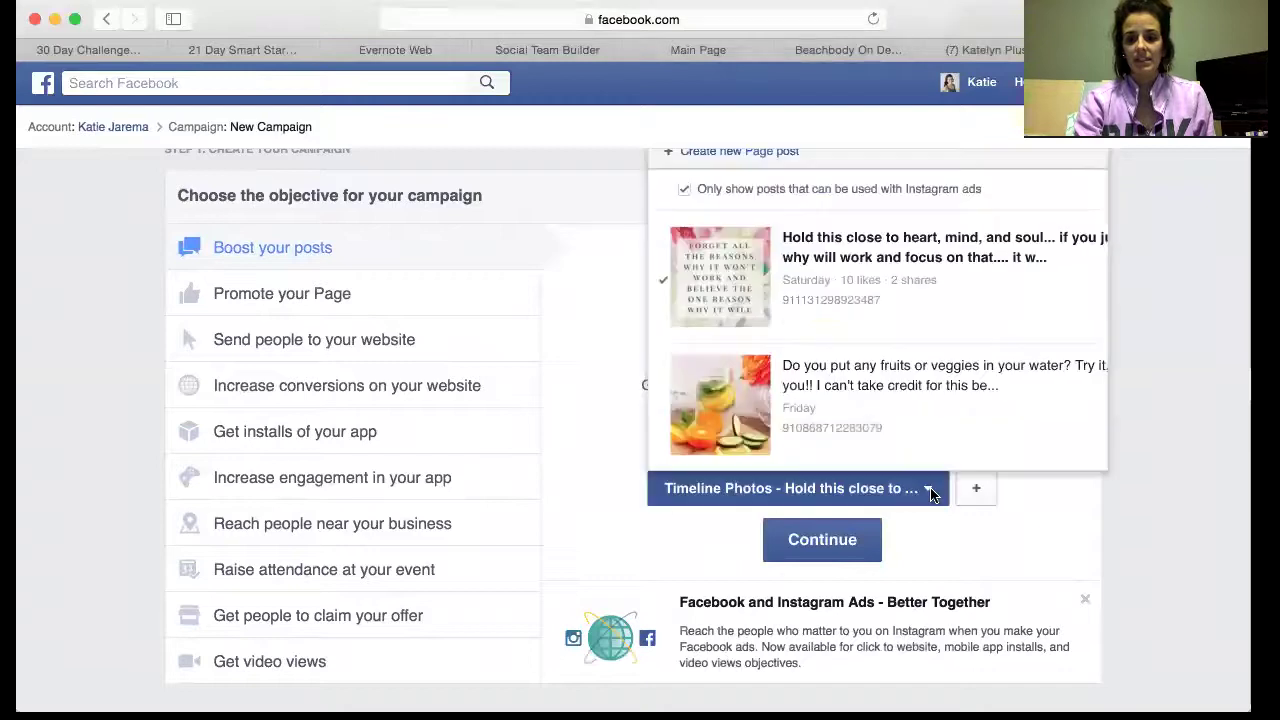
pyautogui.scroll(-3, 885, 389)
pyautogui.scroll(-10, 885, 389)
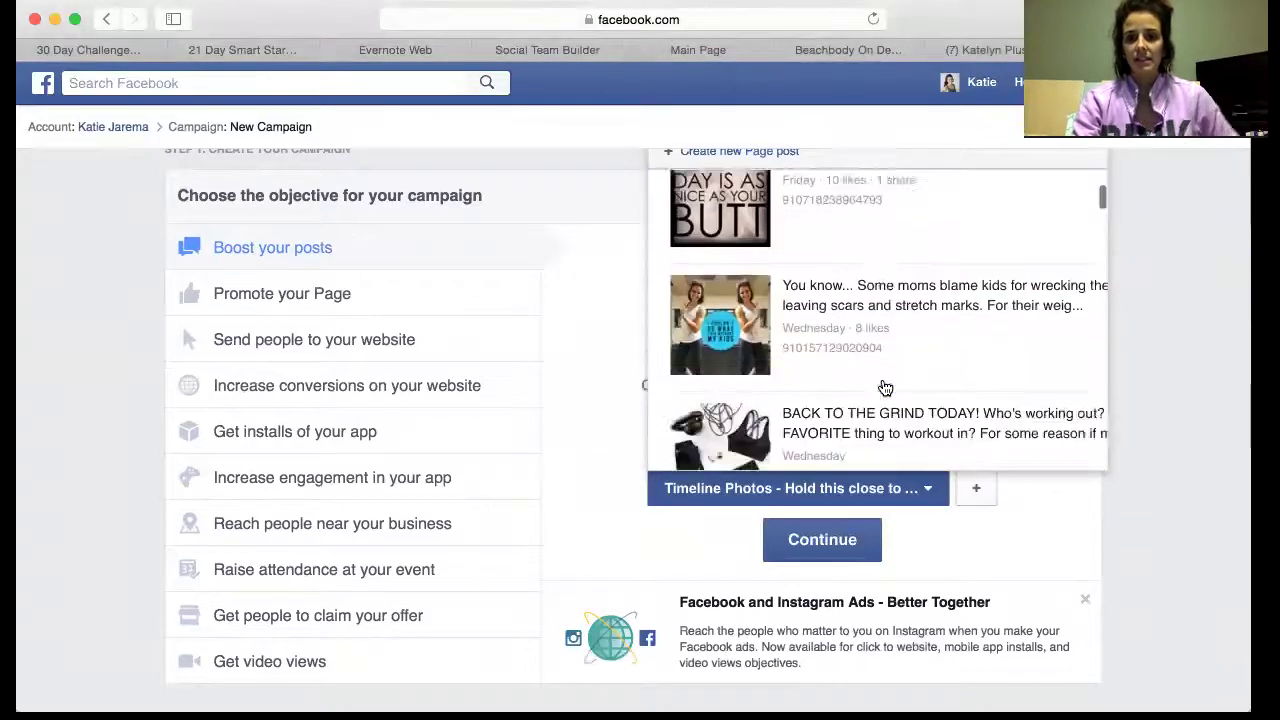
pyautogui.scroll(-15, 885, 389)
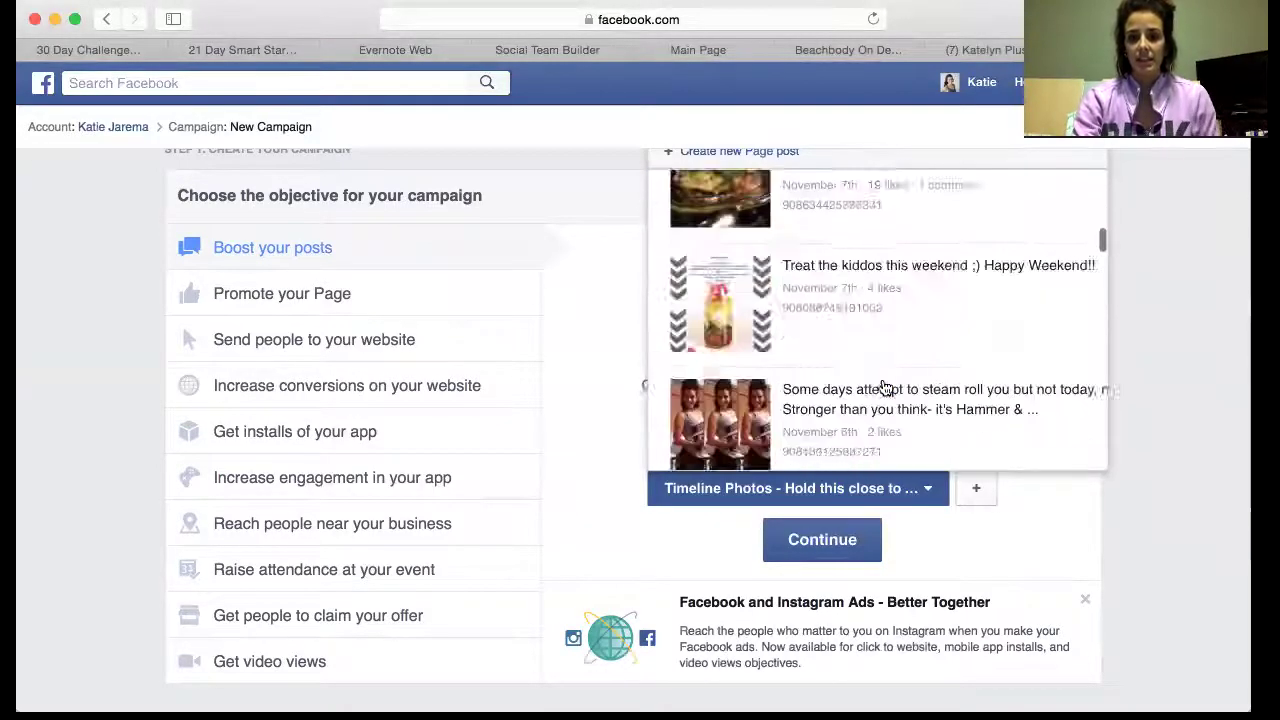
pyautogui.scroll(-15, 885, 389)
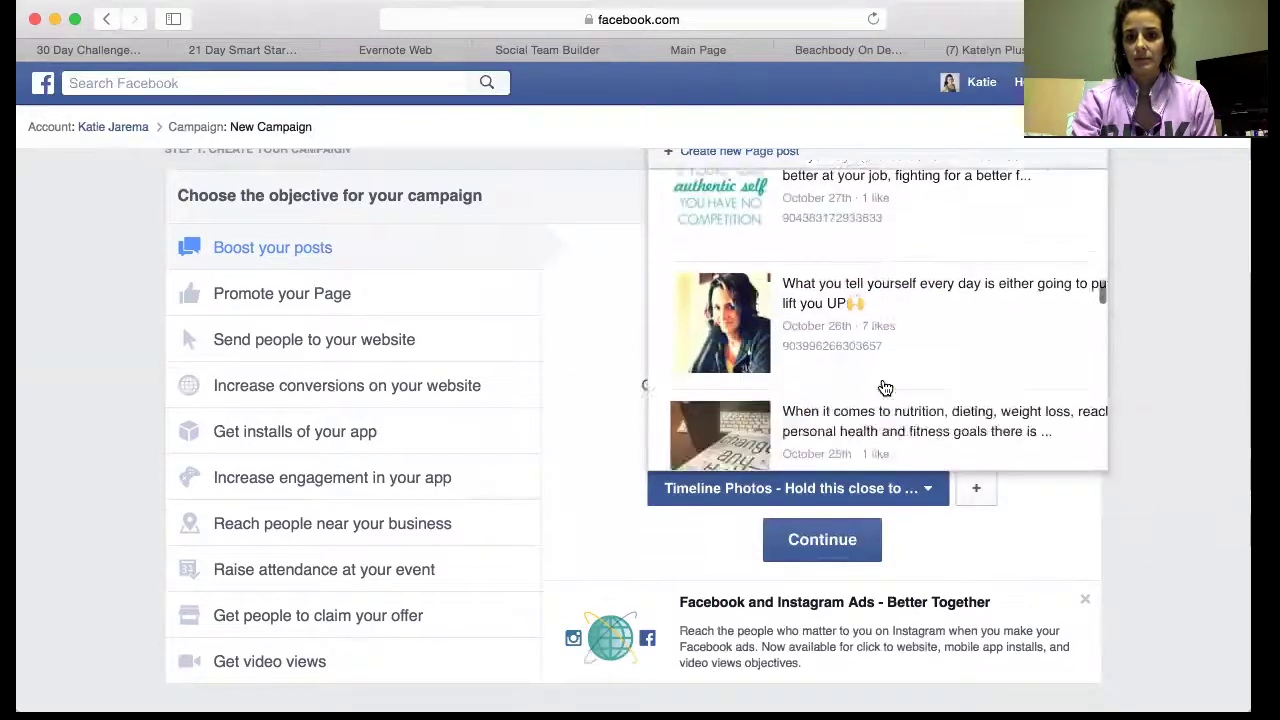
pyautogui.scroll(-15, 885, 389)
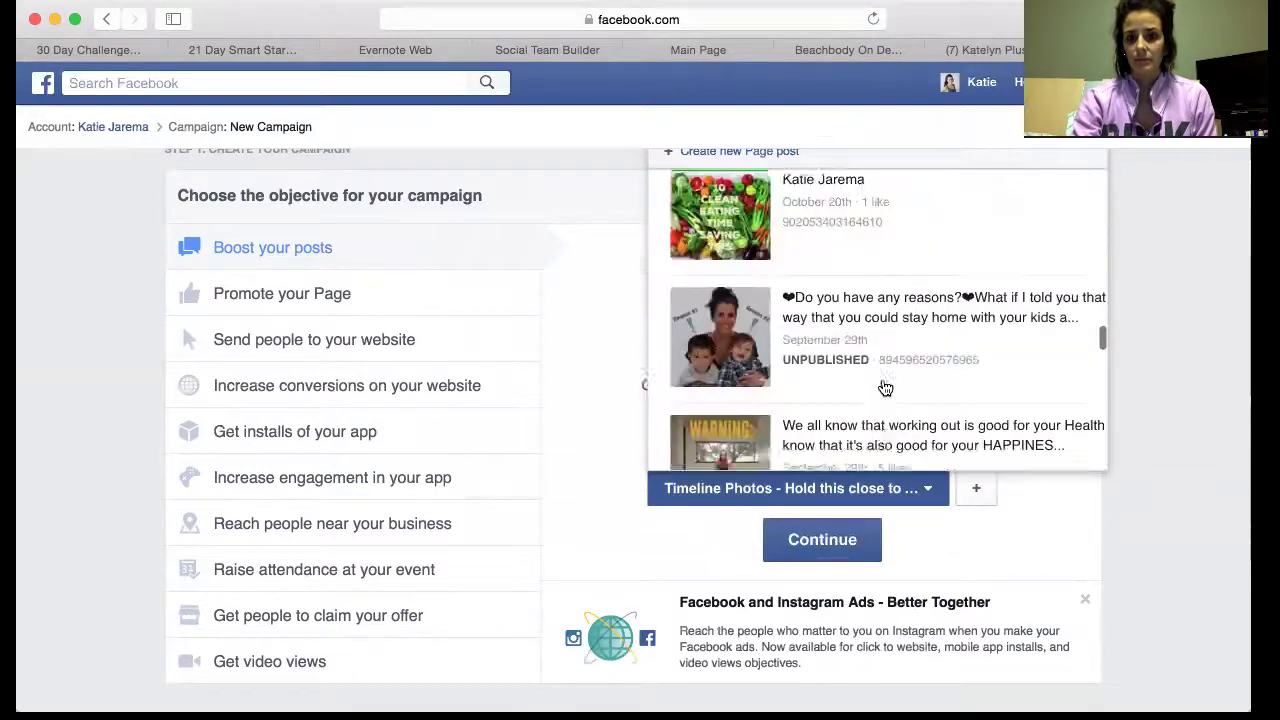
pyautogui.scroll(-15, 885, 389)
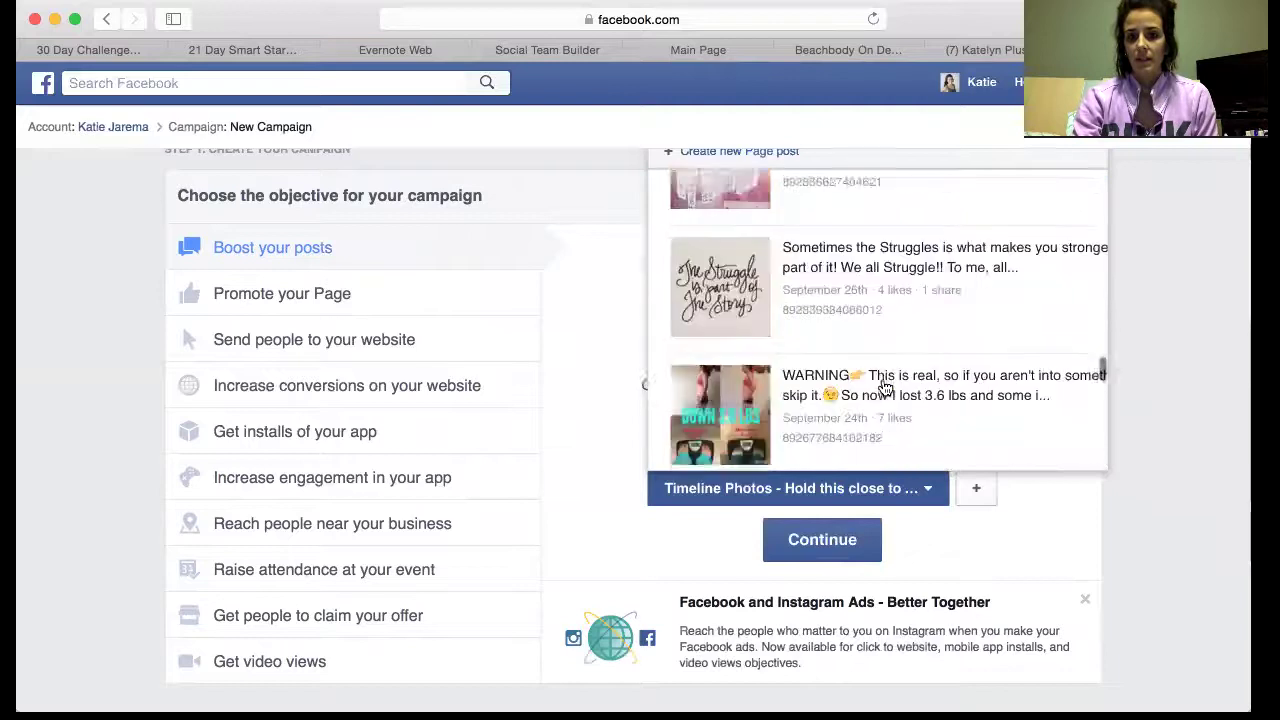
pyautogui.scroll(-15, 885, 389)
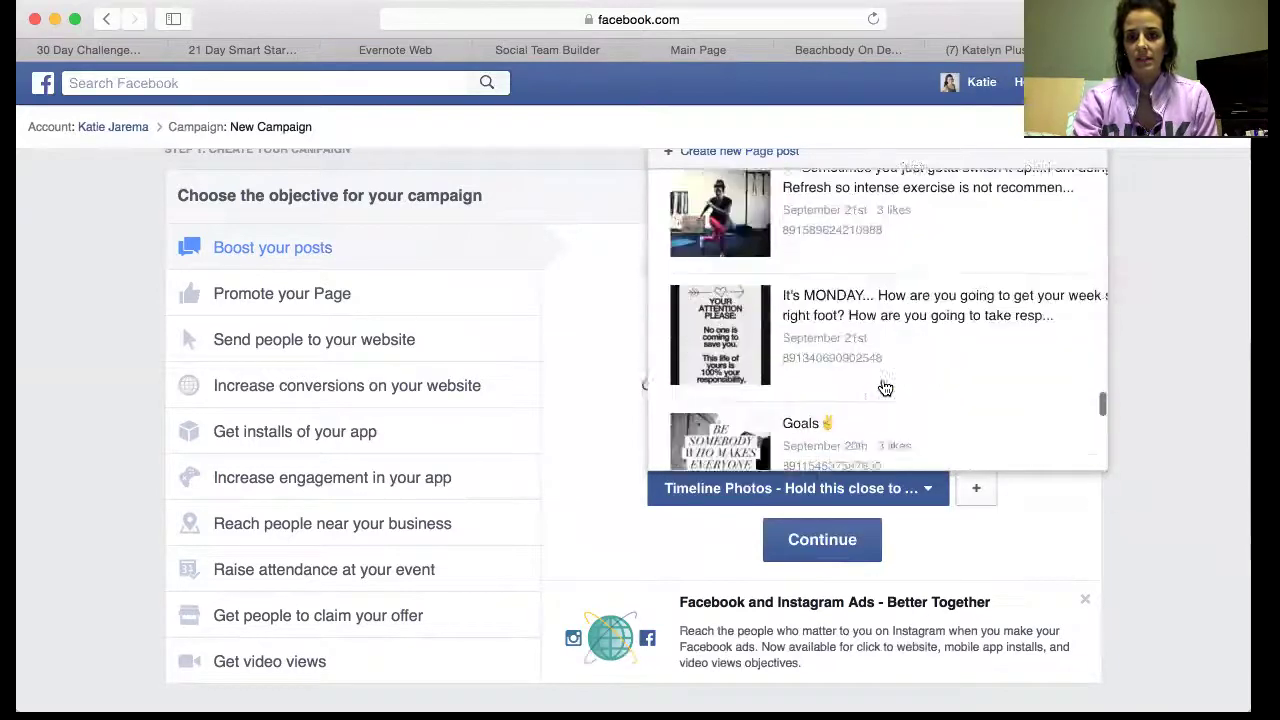
pyautogui.scroll(-10, 885, 389)
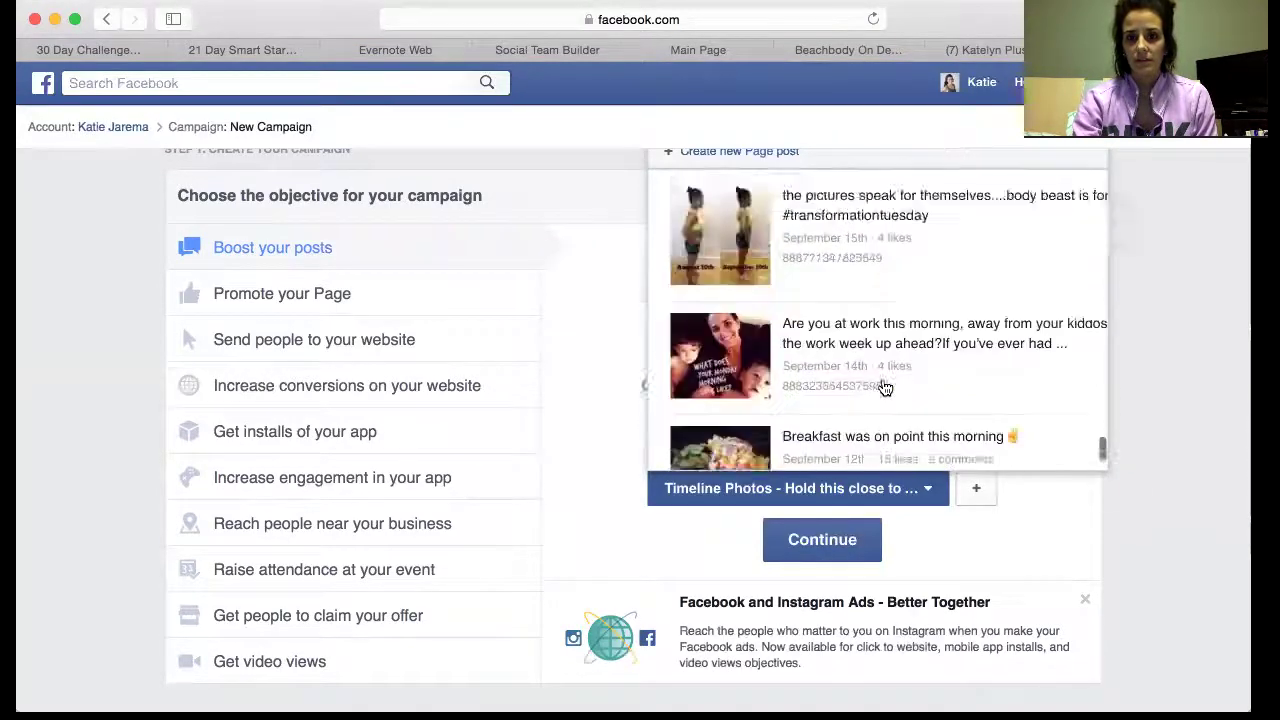
pyautogui.scroll(4, 885, 389)
pyautogui.scroll(10, 885, 389)
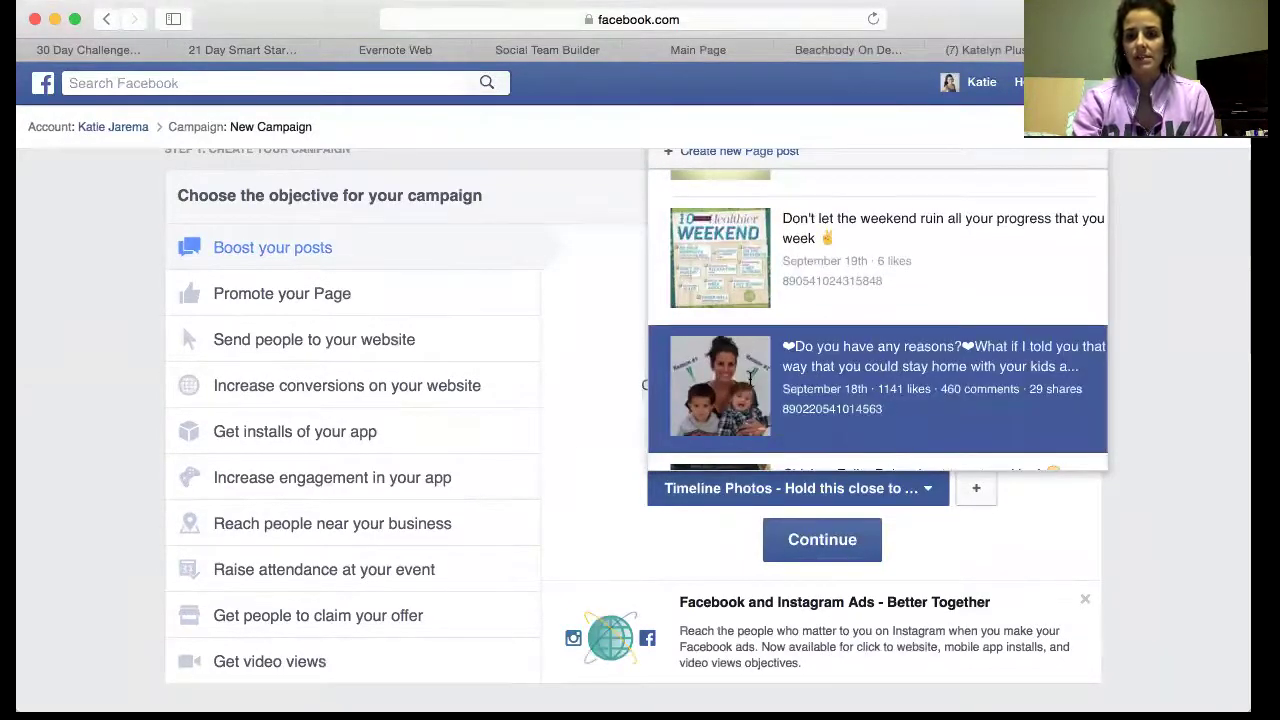
pyautogui.click(763, 383)
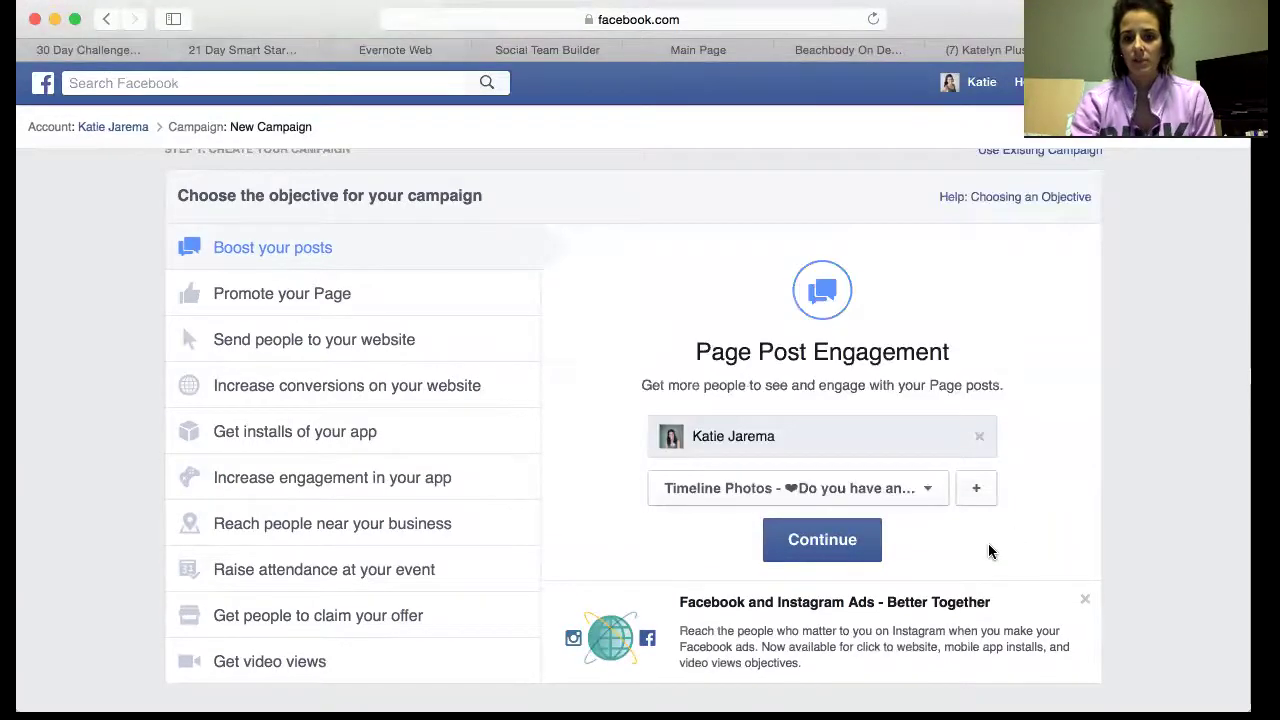
pyautogui.click(822, 540)
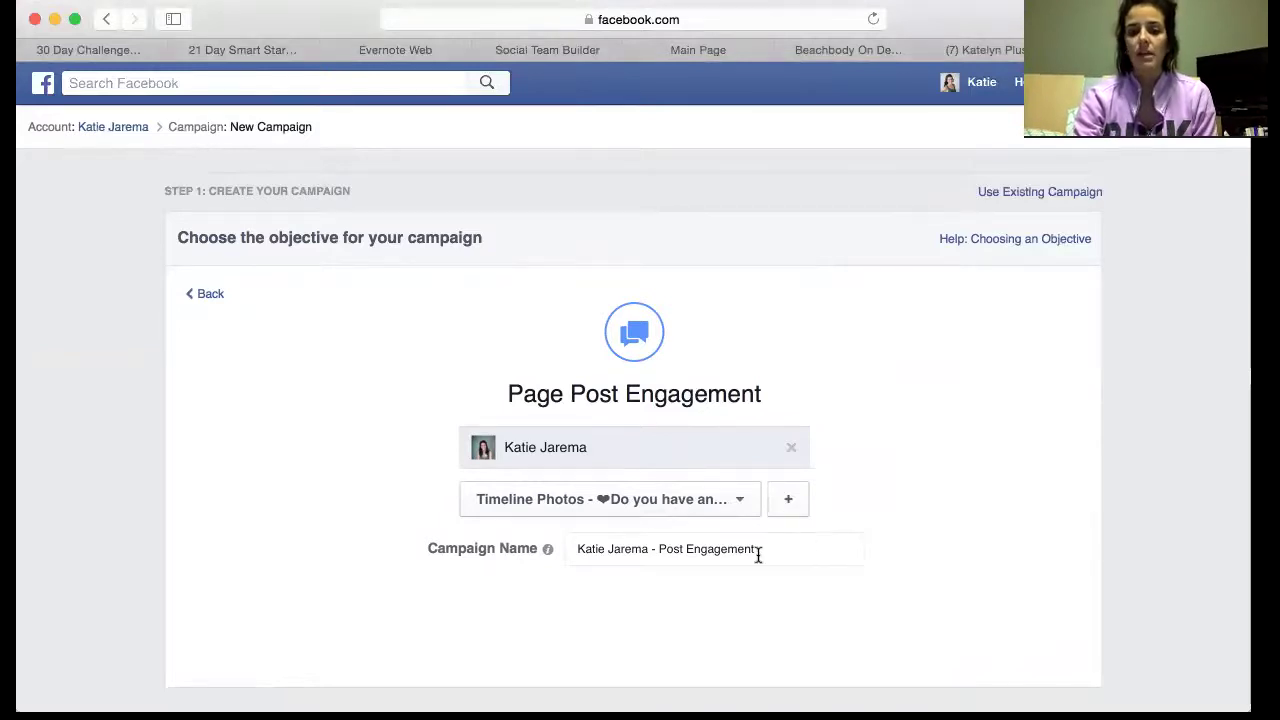
# - Name the campaign "Coaching Post" and continue to the ad set
pyautogui.moveTo(758, 555); pyautogui.dragTo(560, 548)
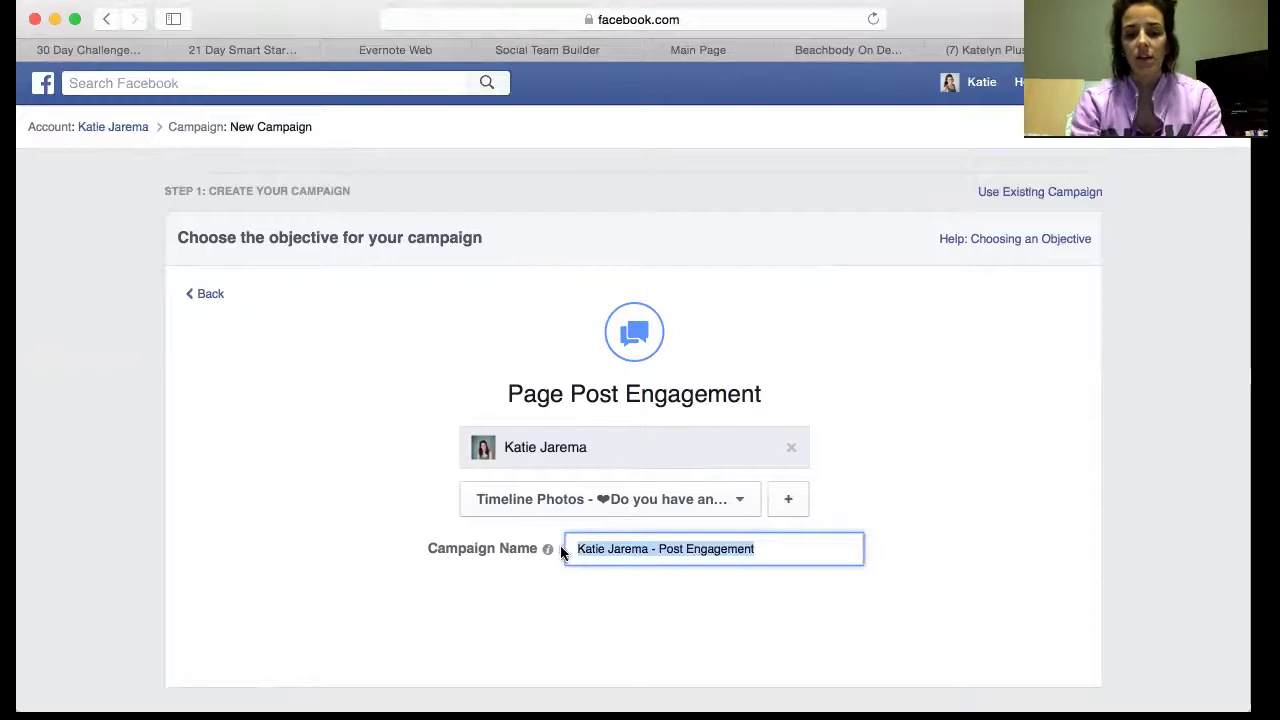
pyautogui.write('COac')
pyautogui.press('BackSpace')
pyautogui.press('BackSpace')
pyautogui.press('BackSpace')
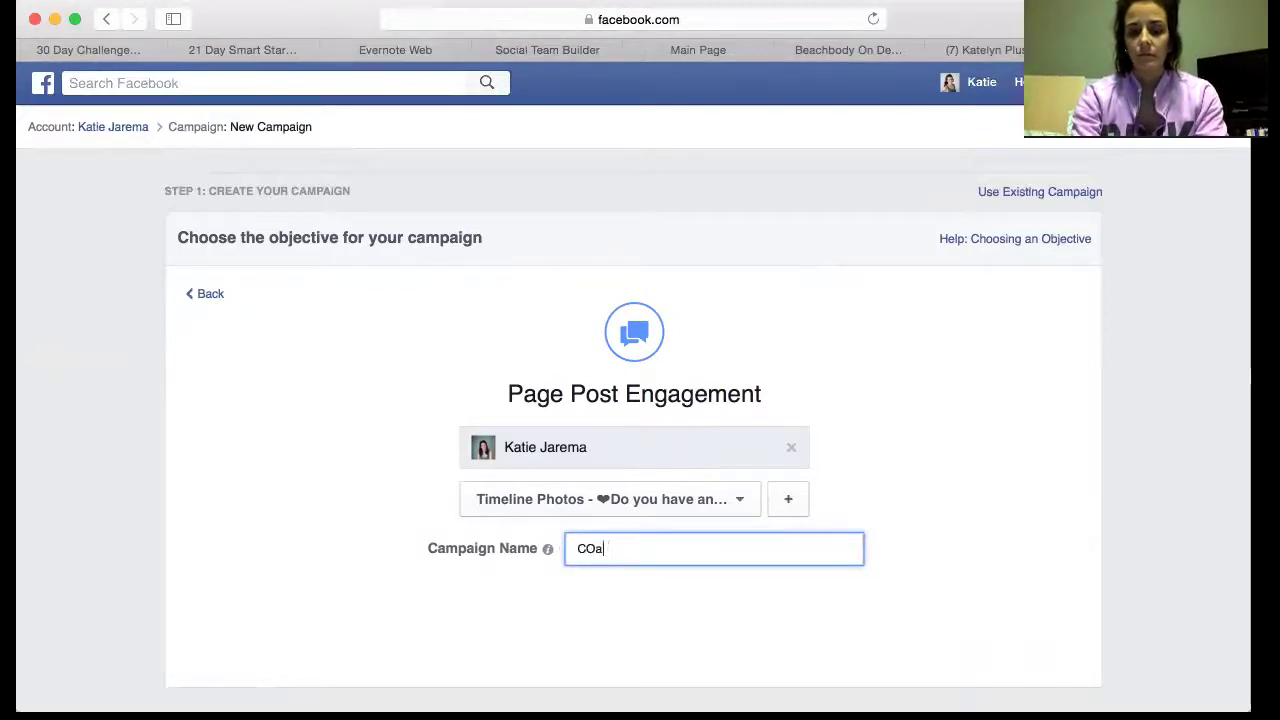
pyautogui.write('ching')
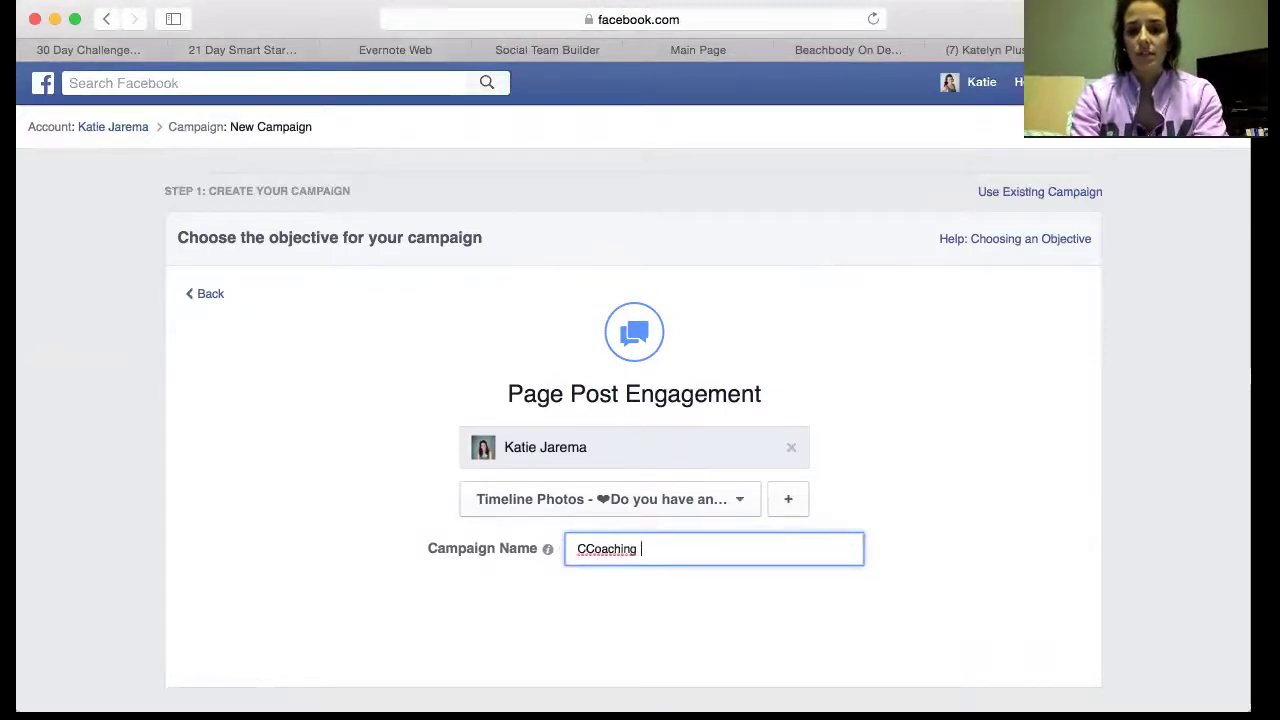
pyautogui.press('BackSpace')
pyautogui.press('BackSpace')
pyautogui.press('BackSpace')
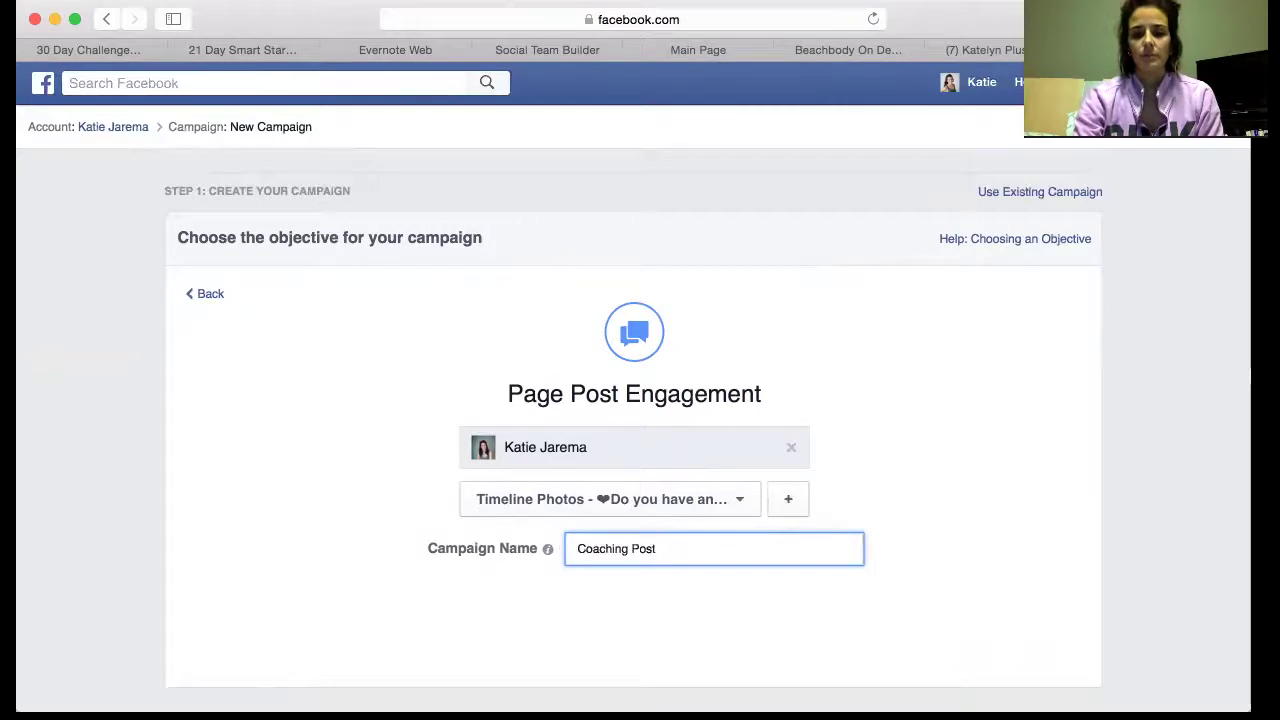
pyautogui.press('Return')
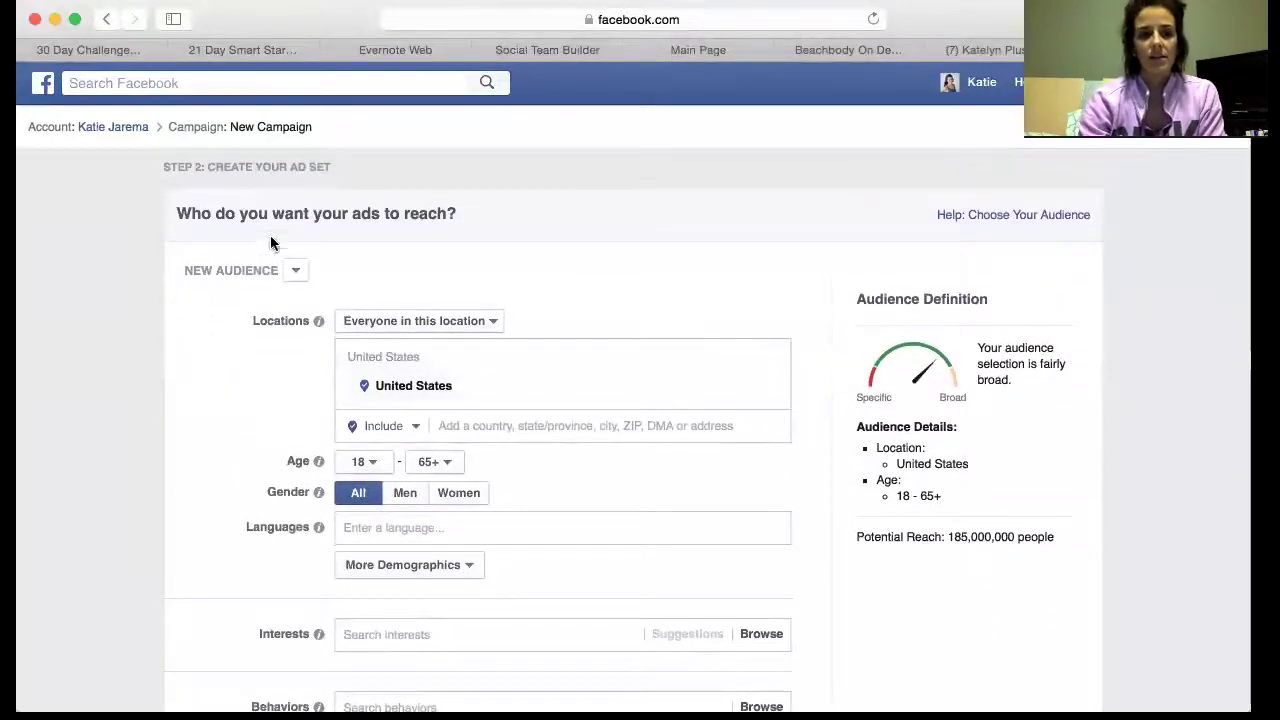
# - Load the saved audience 21DF, review its targeting details, and switch back to New Audience
pyautogui.scroll(-2, 600, 279)
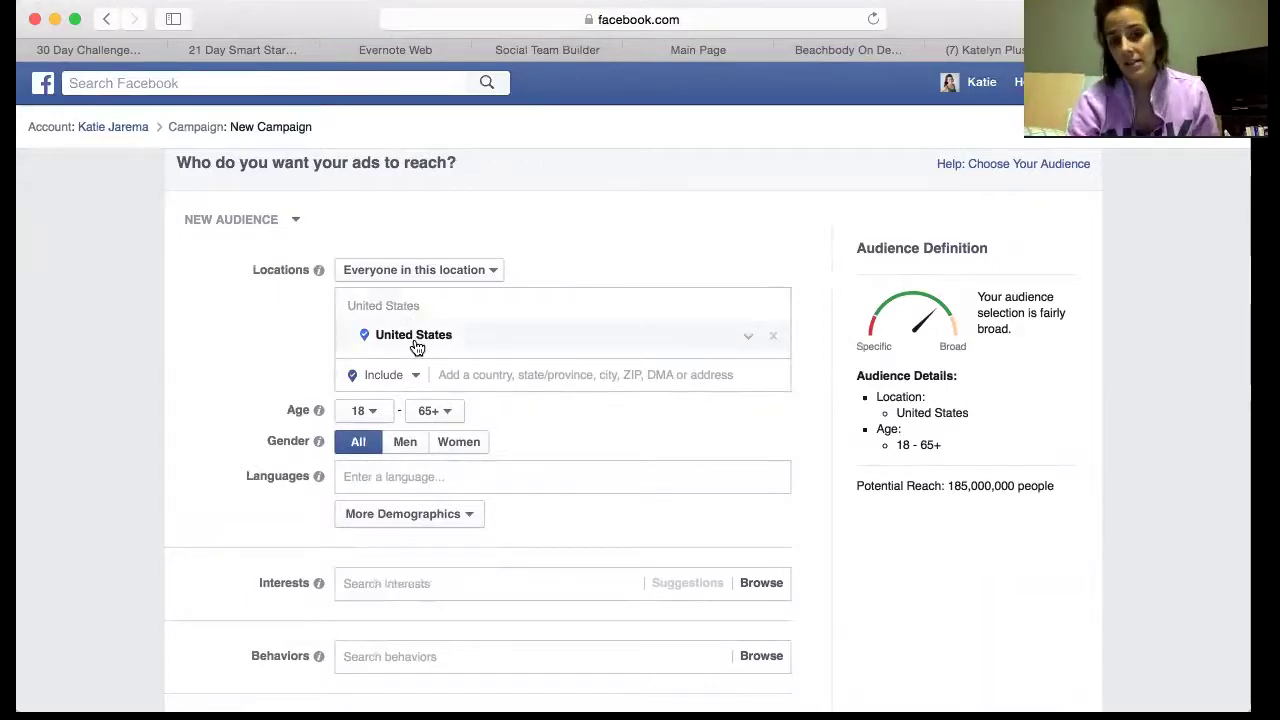
pyautogui.click(297, 221)
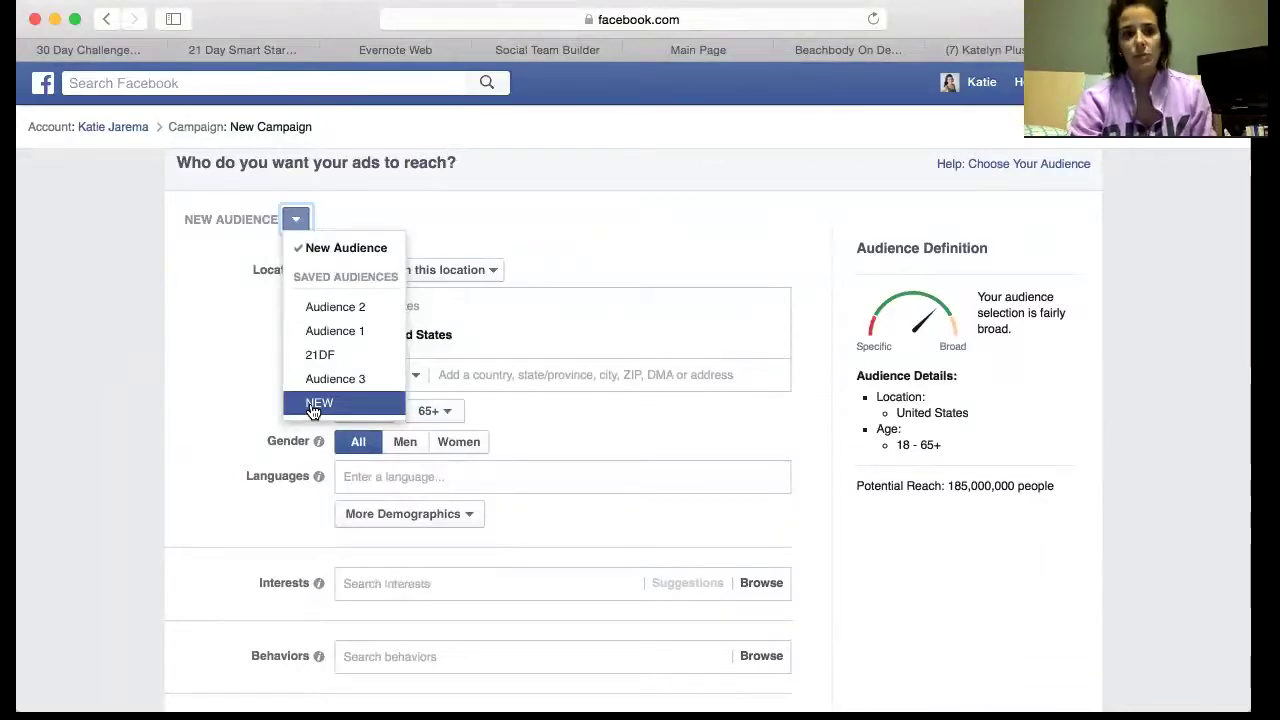
pyautogui.click(312, 356)
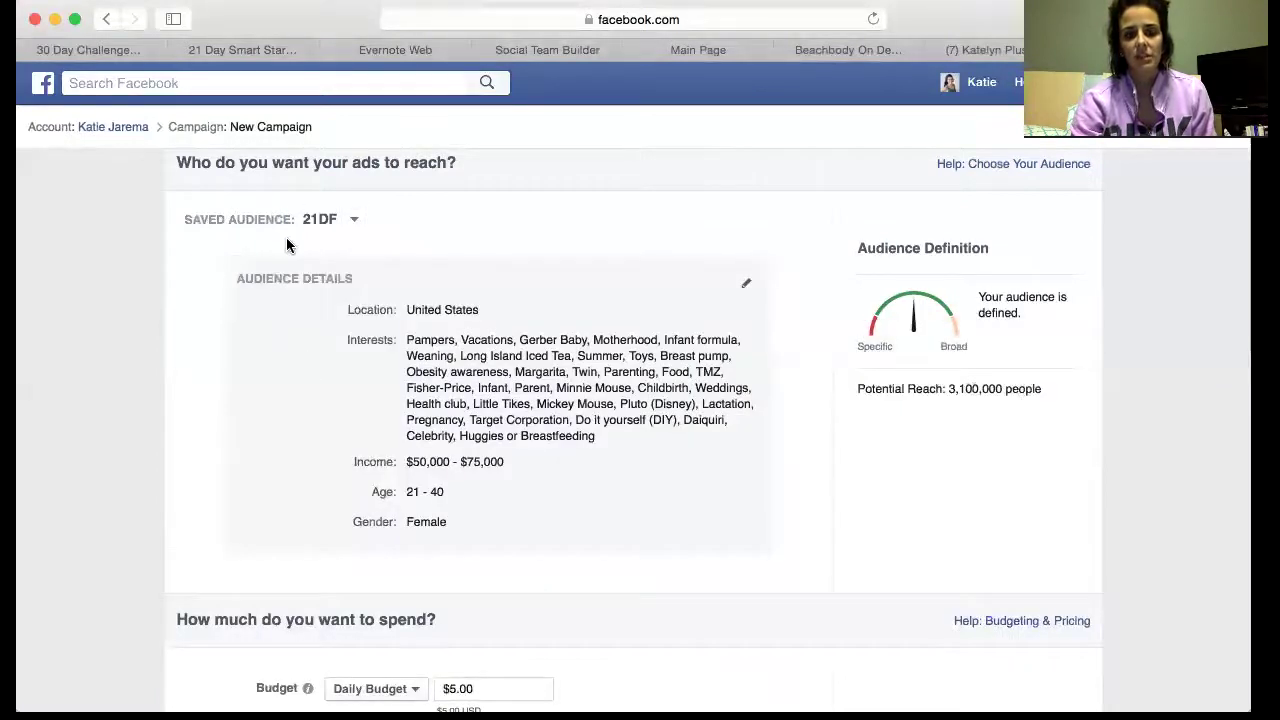
pyautogui.scroll(-2, 527, 435)
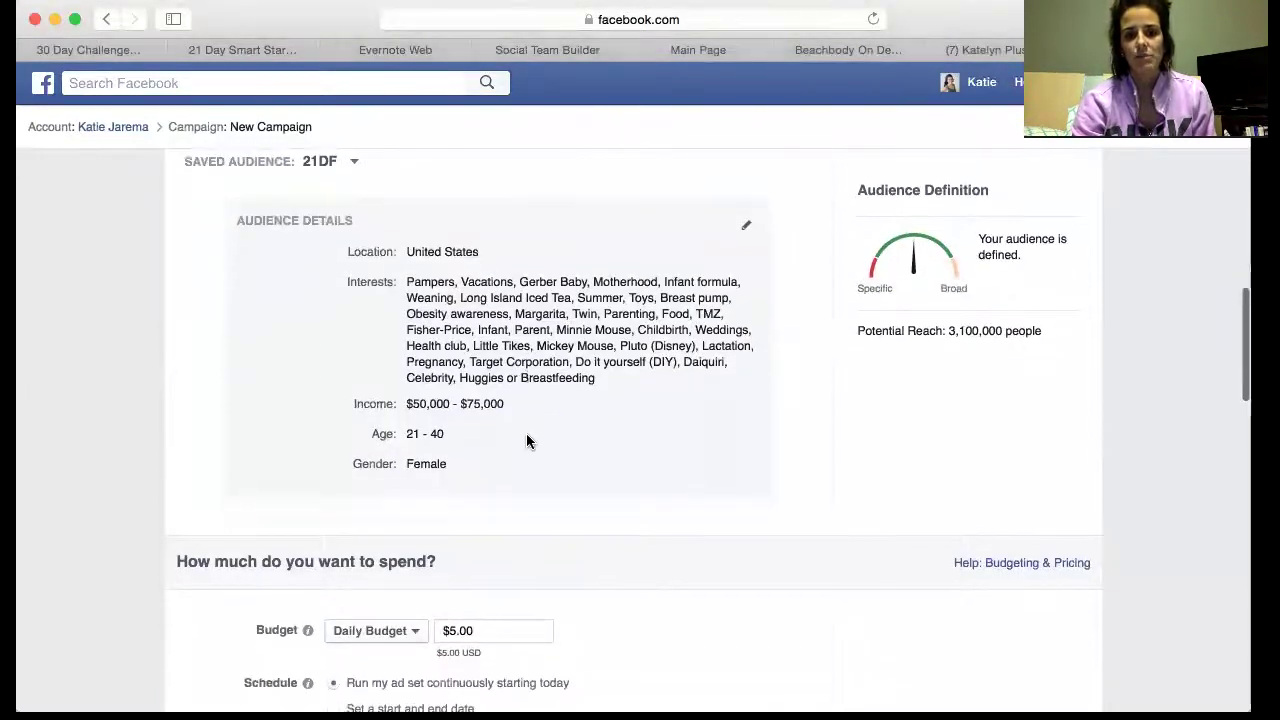
pyautogui.scroll(-1, 527, 435)
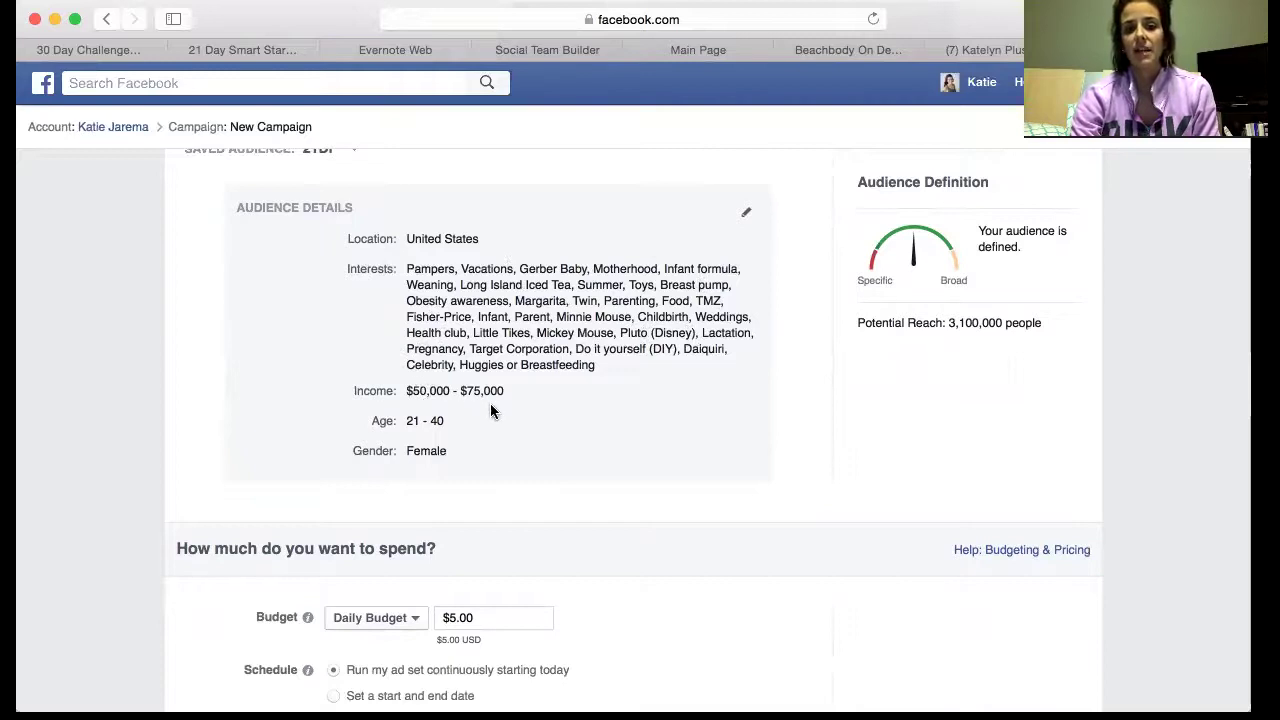
pyautogui.scroll(3, 523, 343)
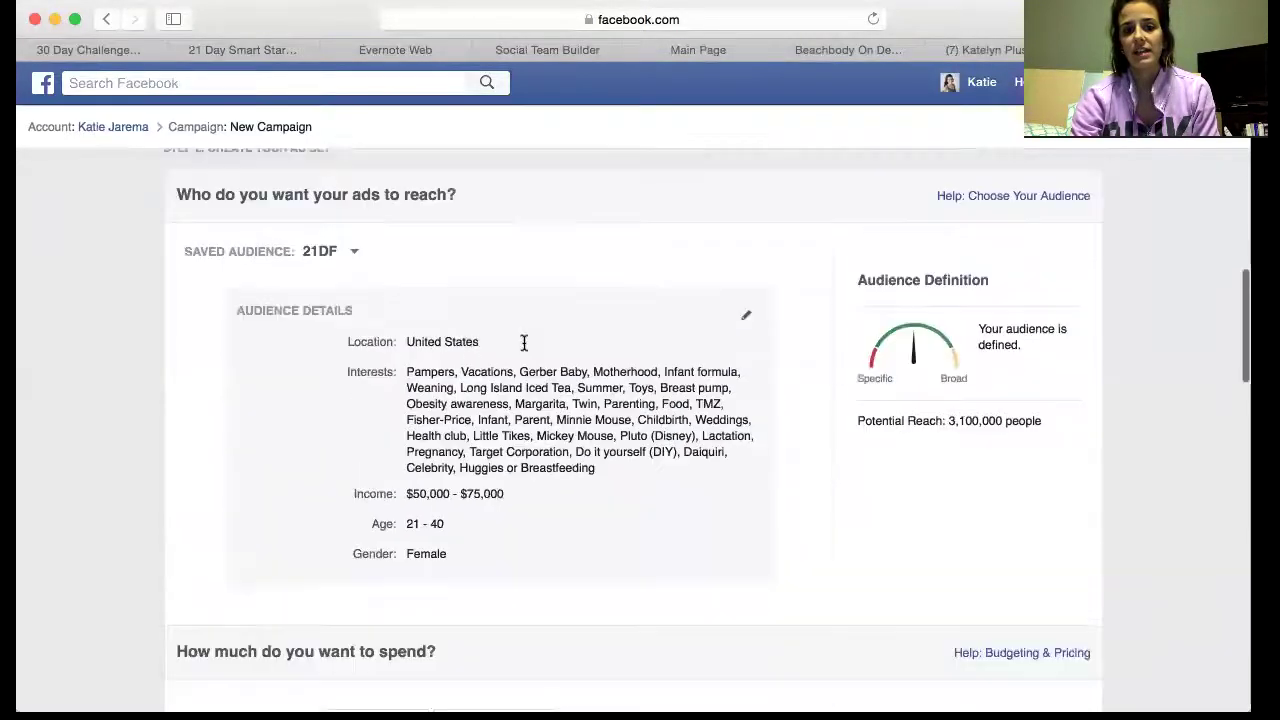
pyautogui.click(355, 291)
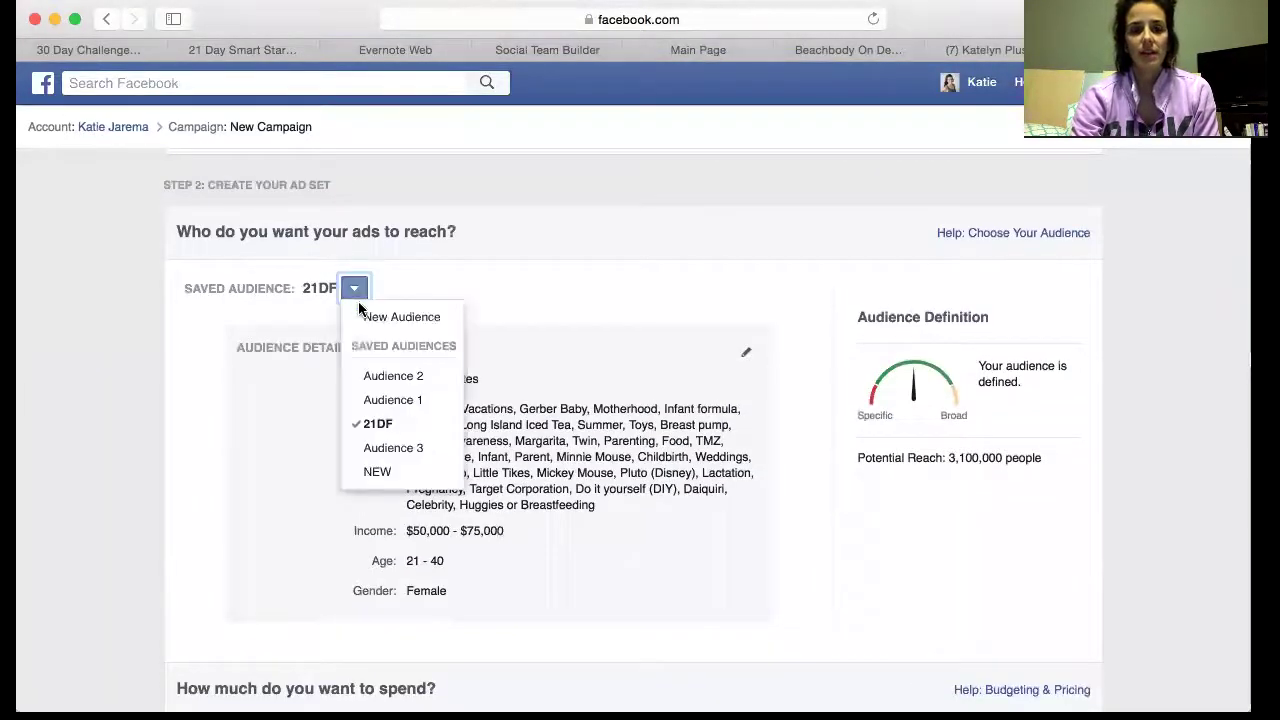
pyautogui.click(378, 314)
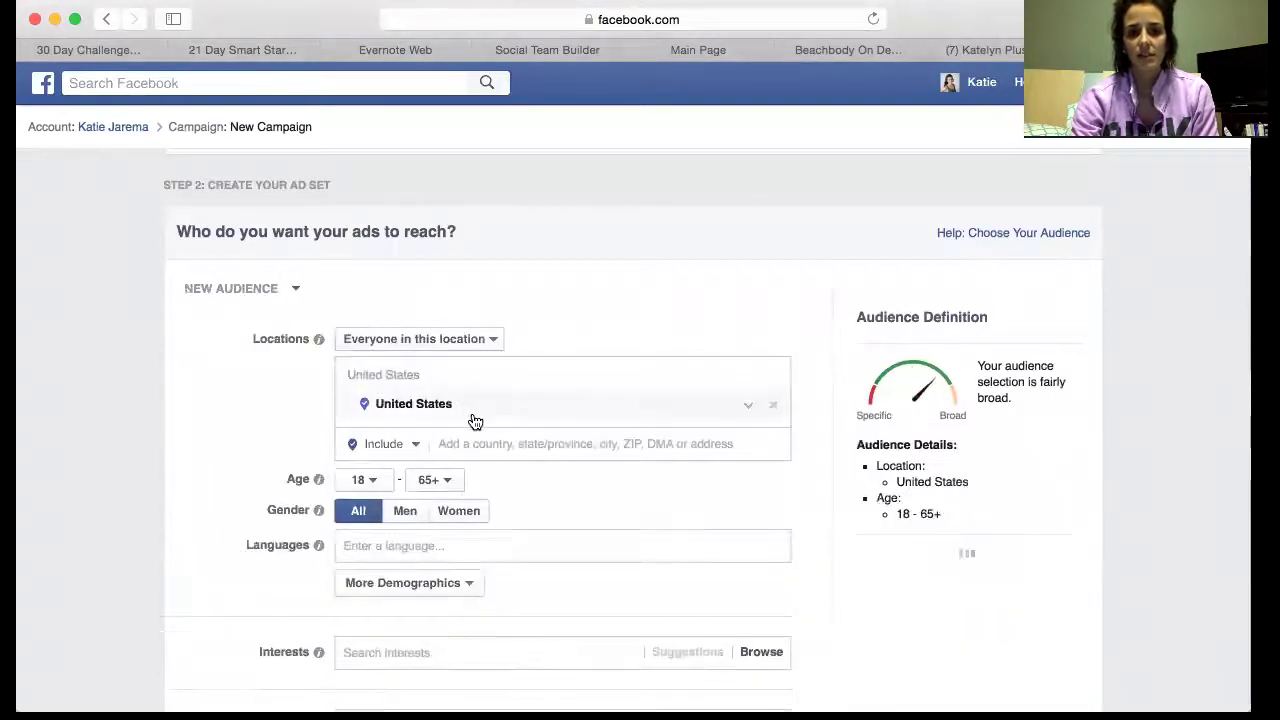
# - Set the new audience's age range to 20–40
pyautogui.scroll(-2, 472, 418)
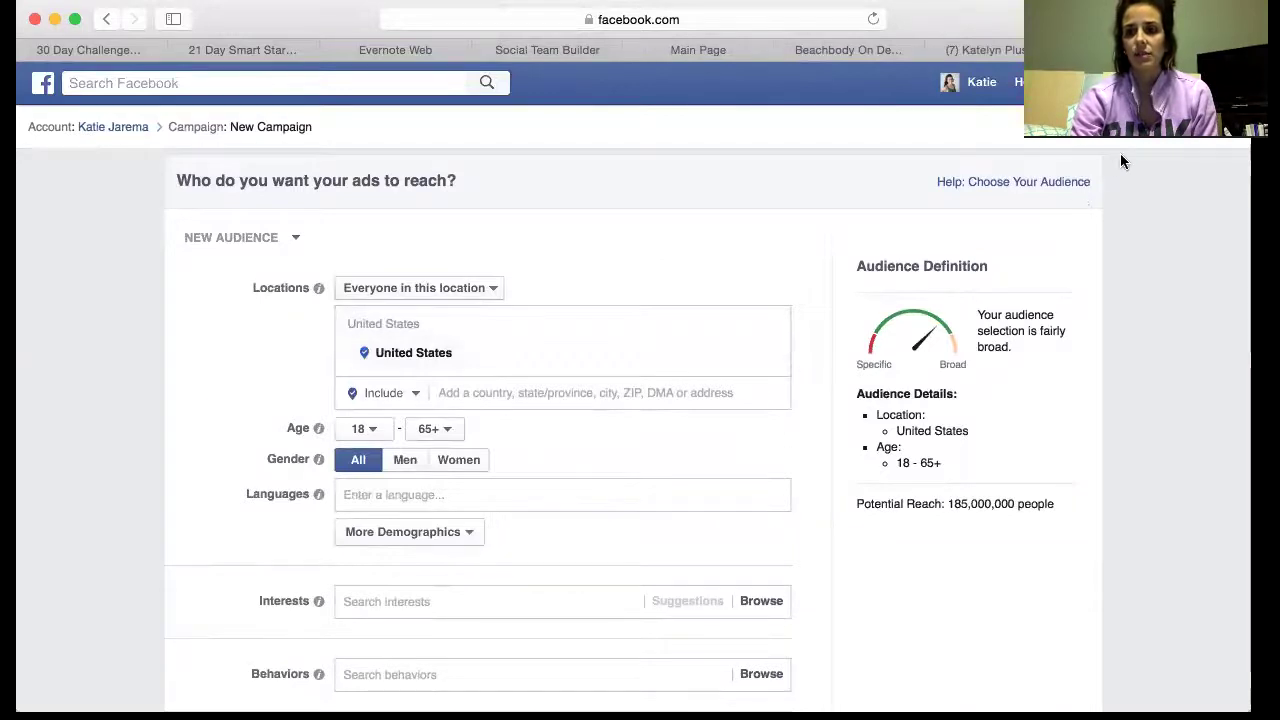
pyautogui.click(378, 436)
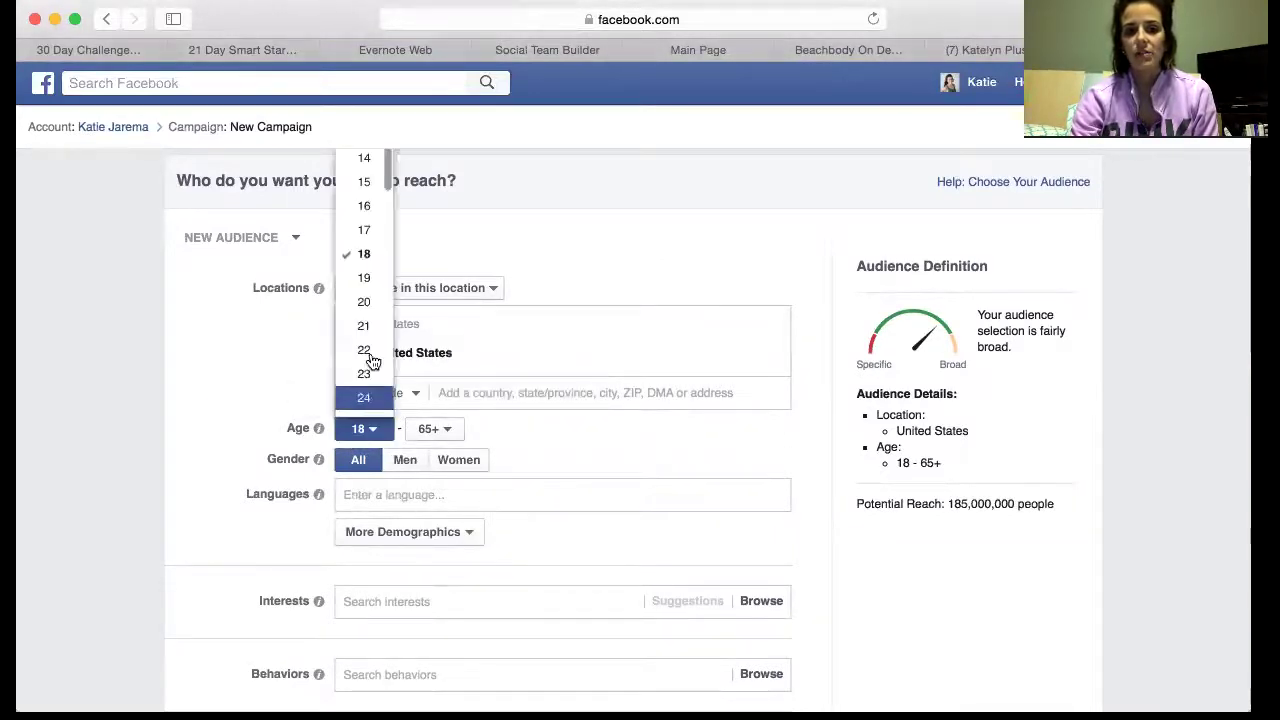
pyautogui.click(364, 312)
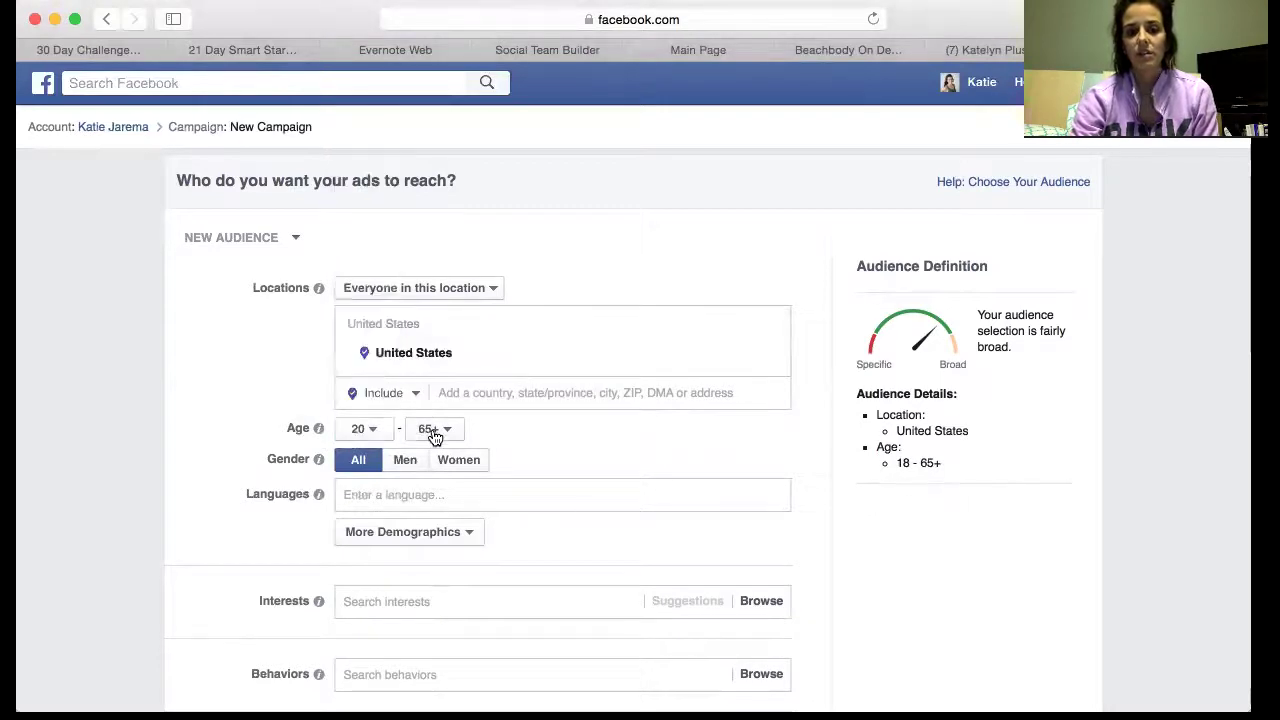
pyautogui.click(449, 429)
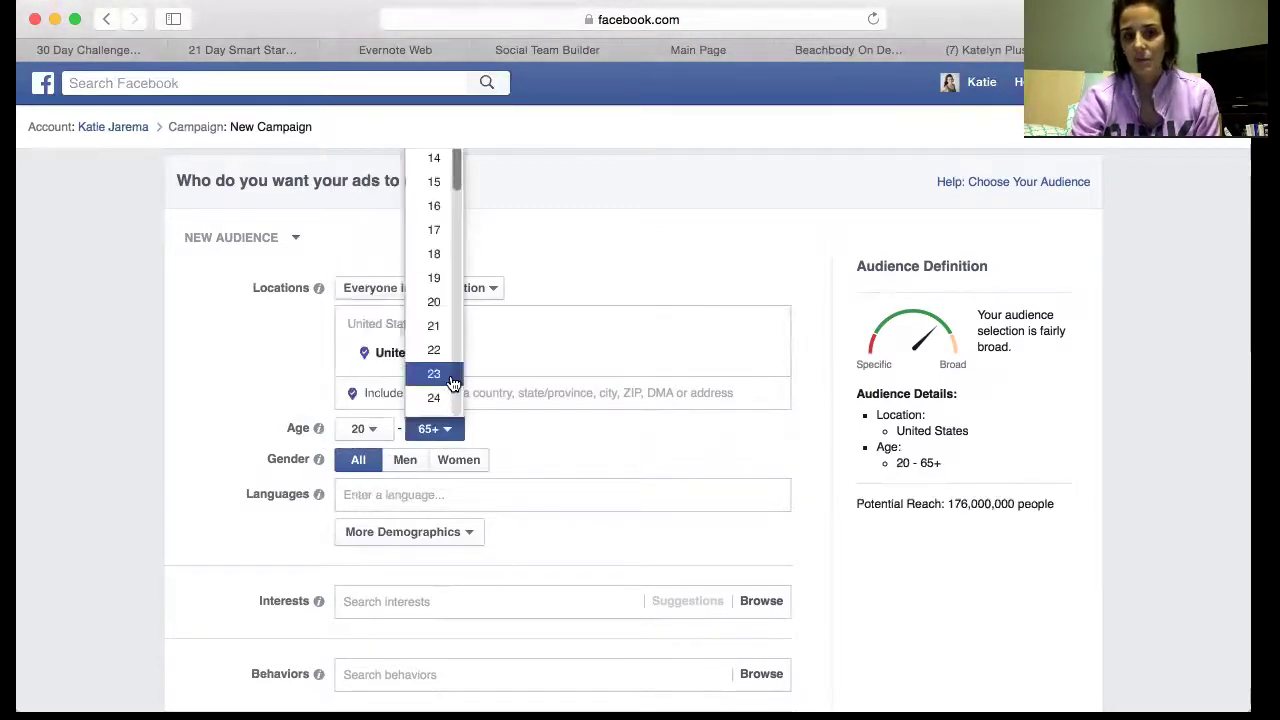
pyautogui.moveTo(458, 187); pyautogui.dragTo(456, 300)
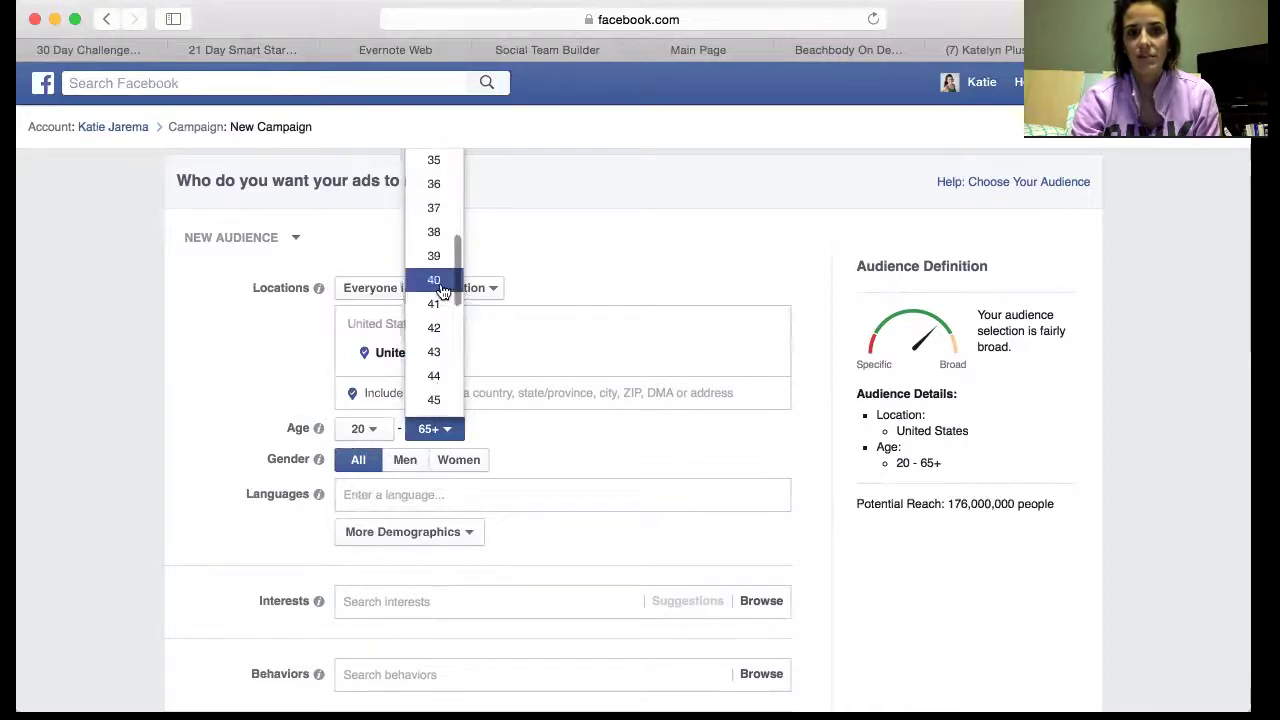
pyautogui.click(434, 280)
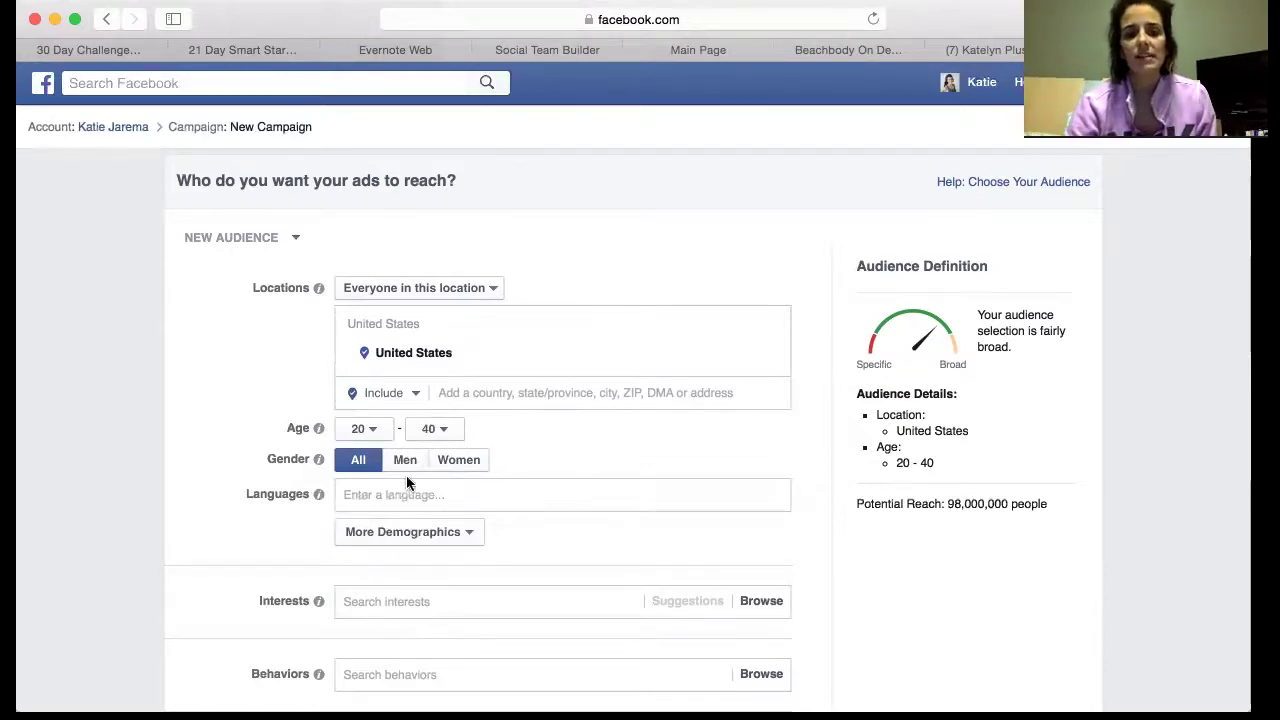
# - Limit the audience to women and add English (US) as its language
pyautogui.click(474, 466)
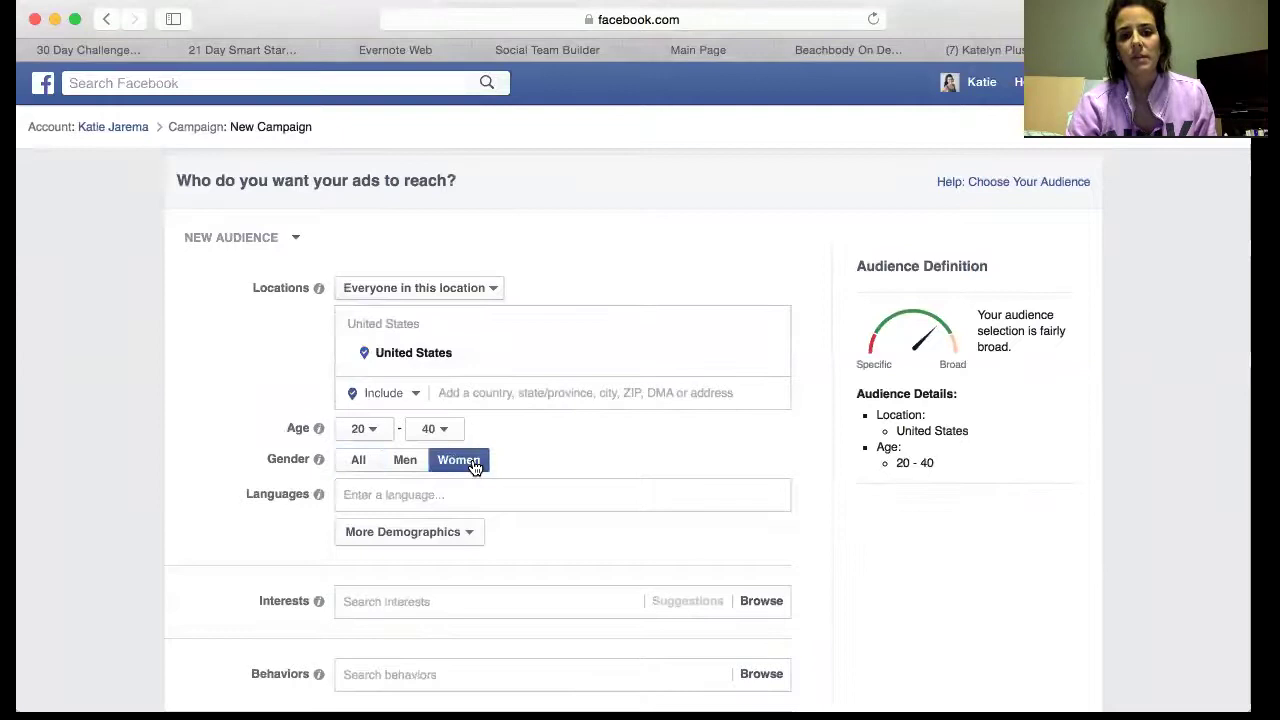
pyautogui.click(582, 491)
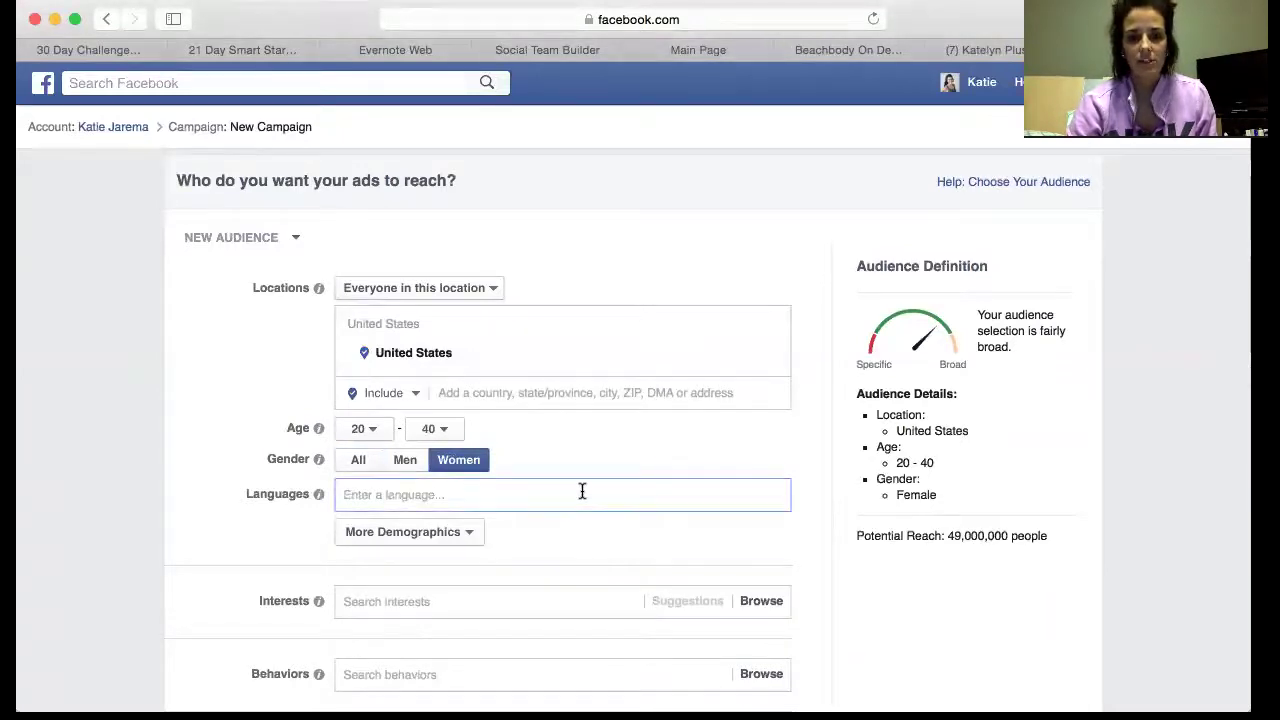
pyautogui.write('Engl')
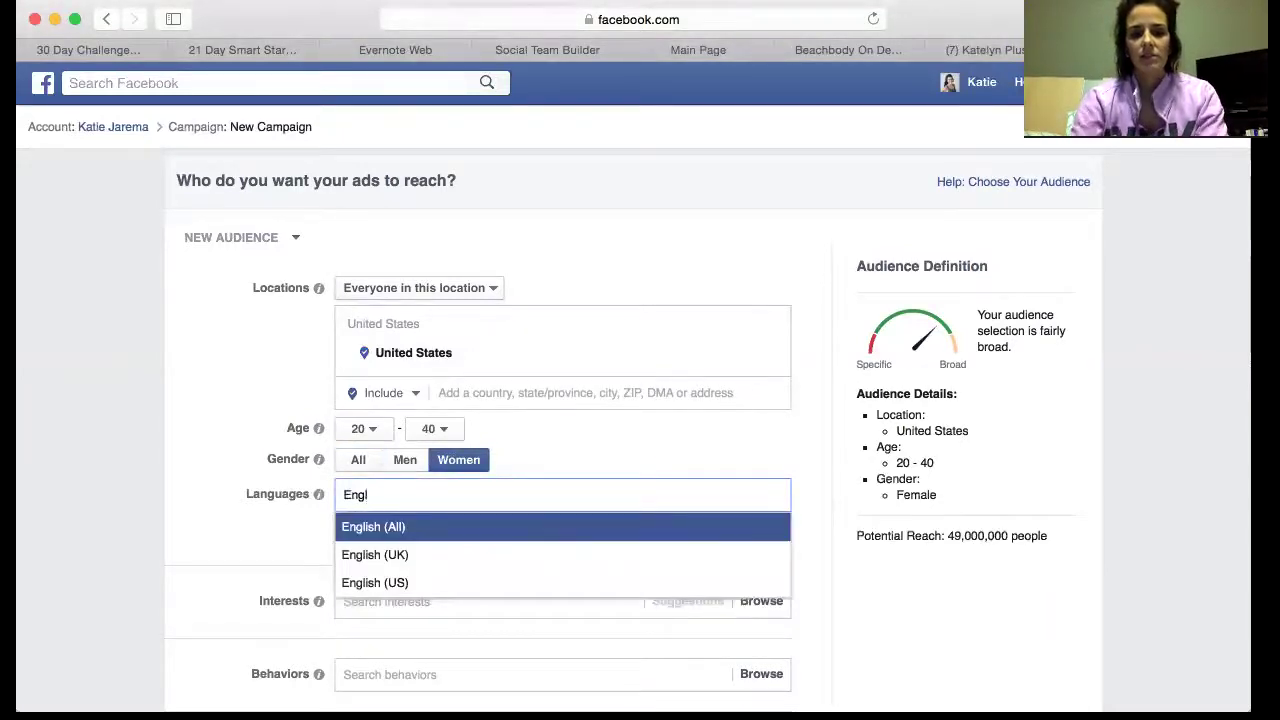
pyautogui.click(501, 590)
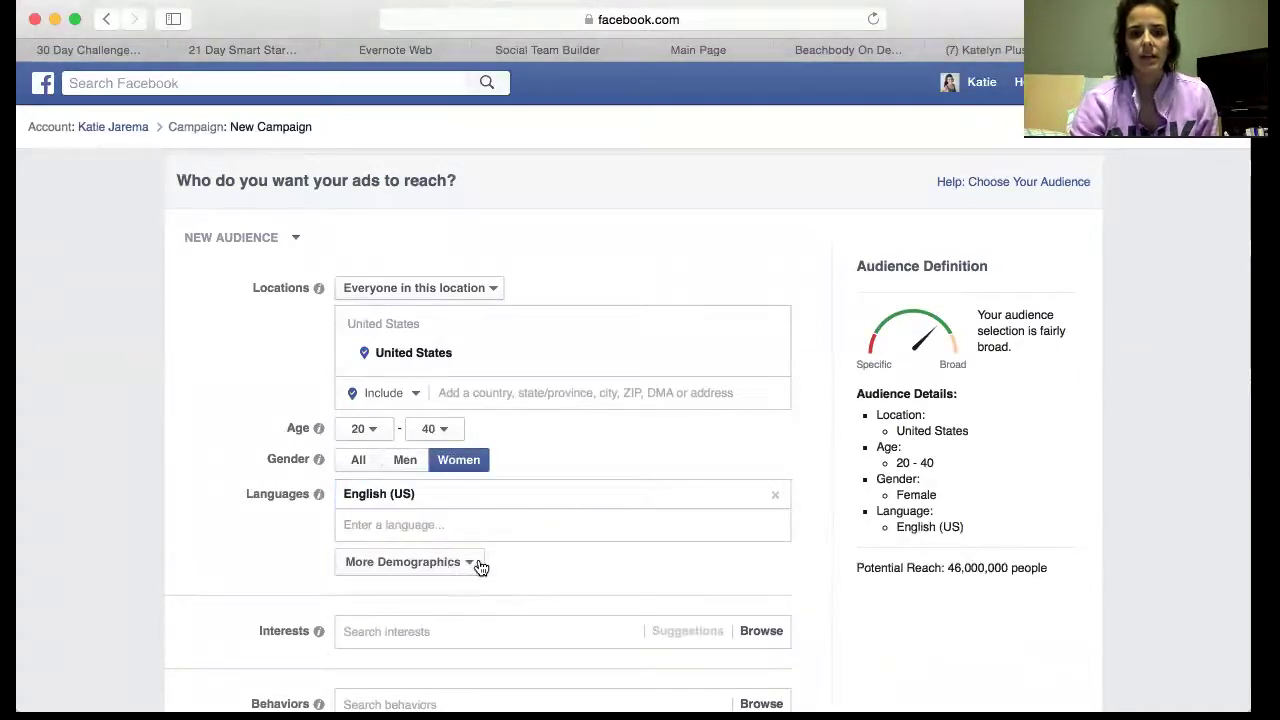
# - Add the Income criterion from the financial demographics to the audience
pyautogui.scroll(-2, 524, 573)
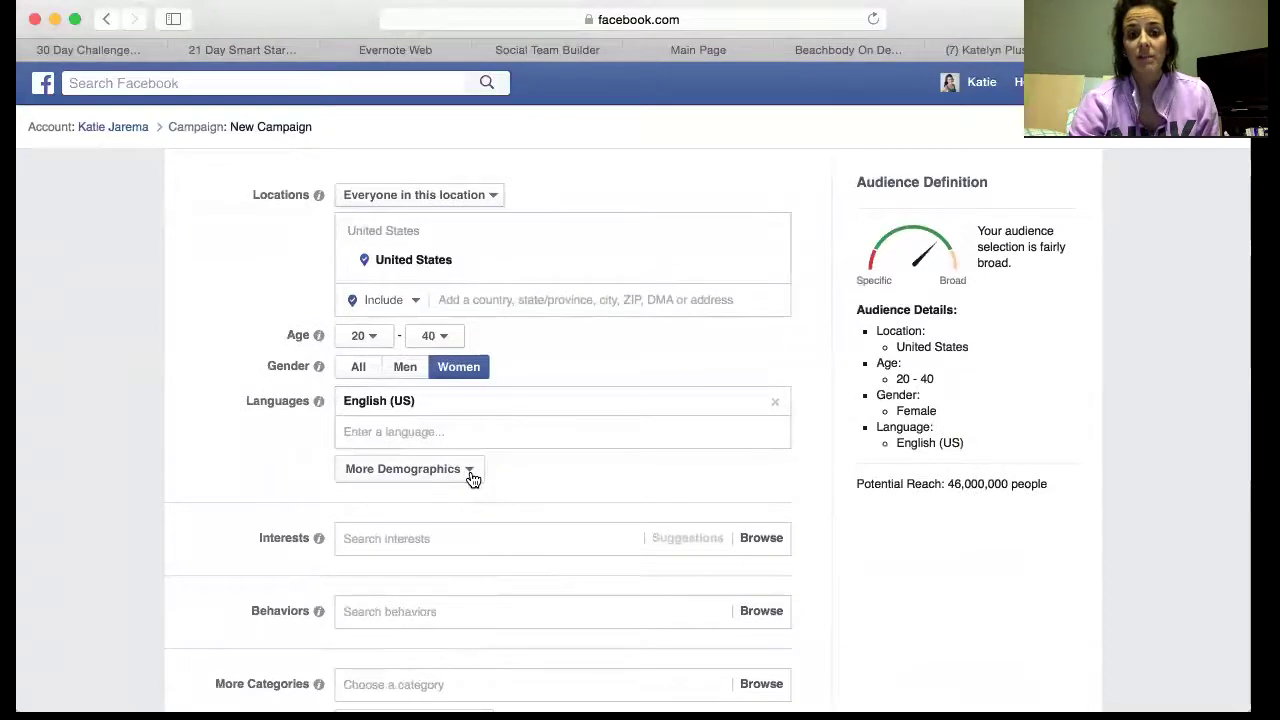
pyautogui.click(470, 472)
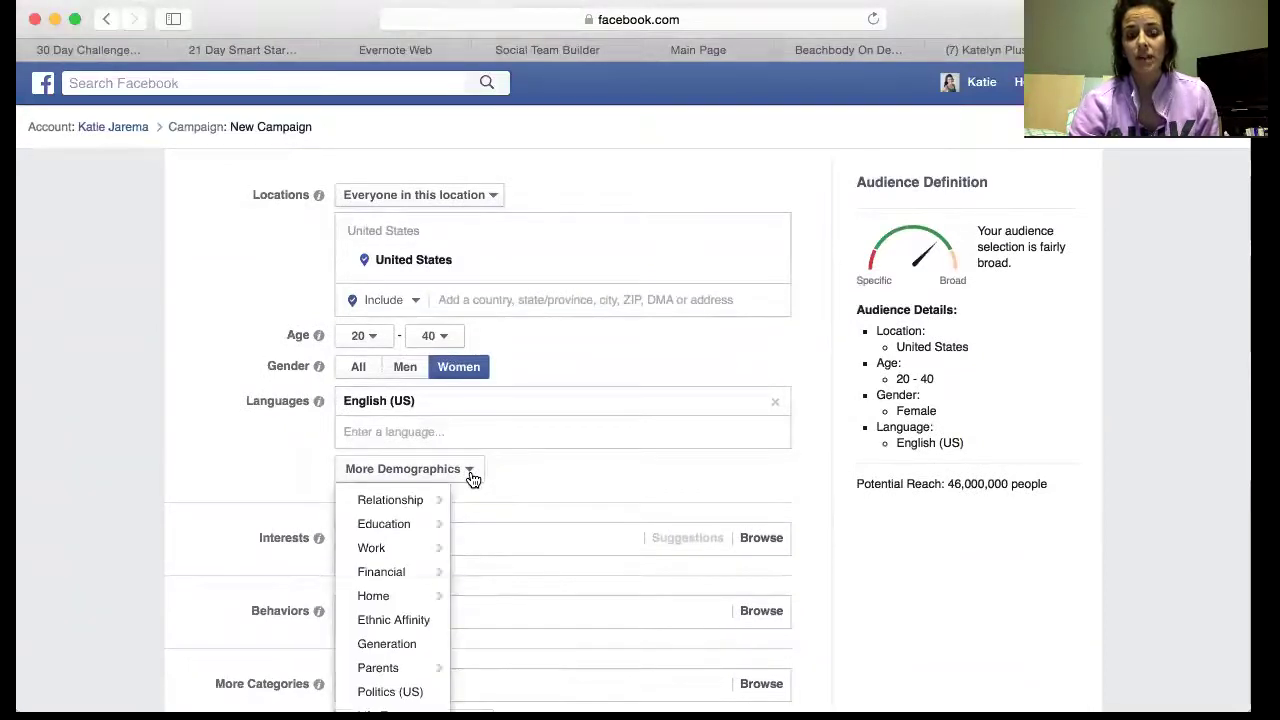
pyautogui.moveTo(422, 506)
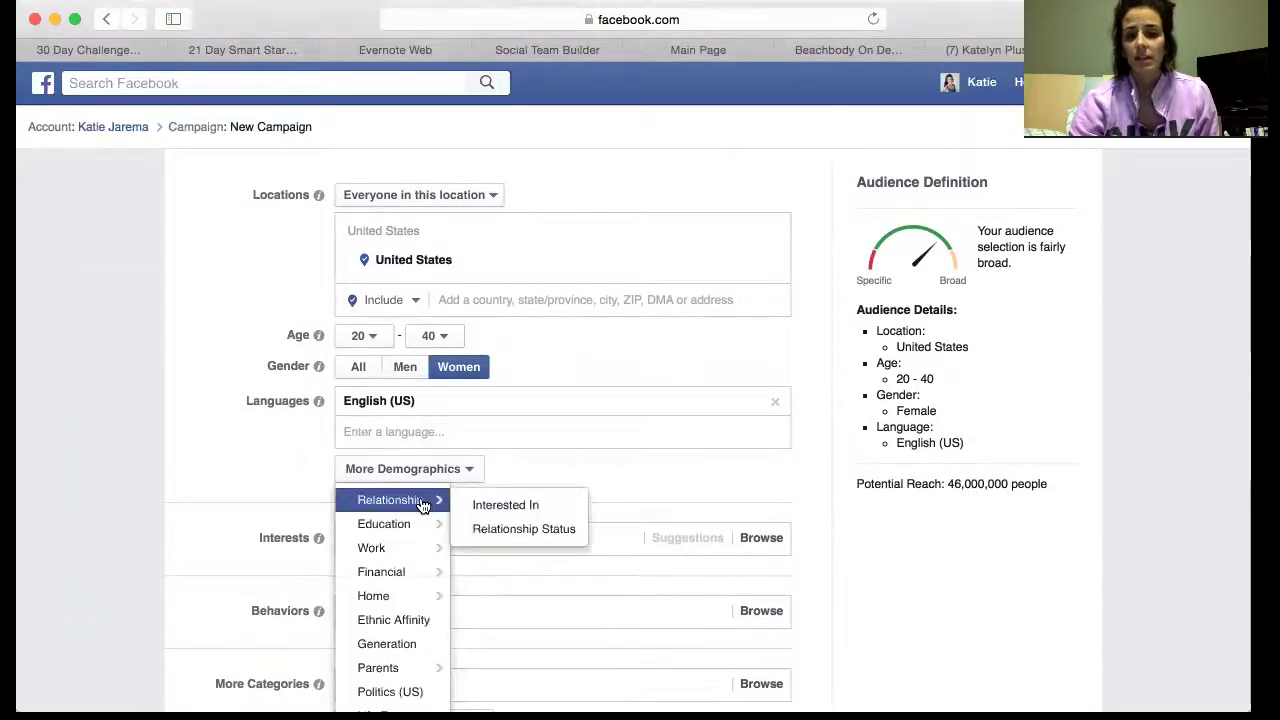
pyautogui.moveTo(412, 533)
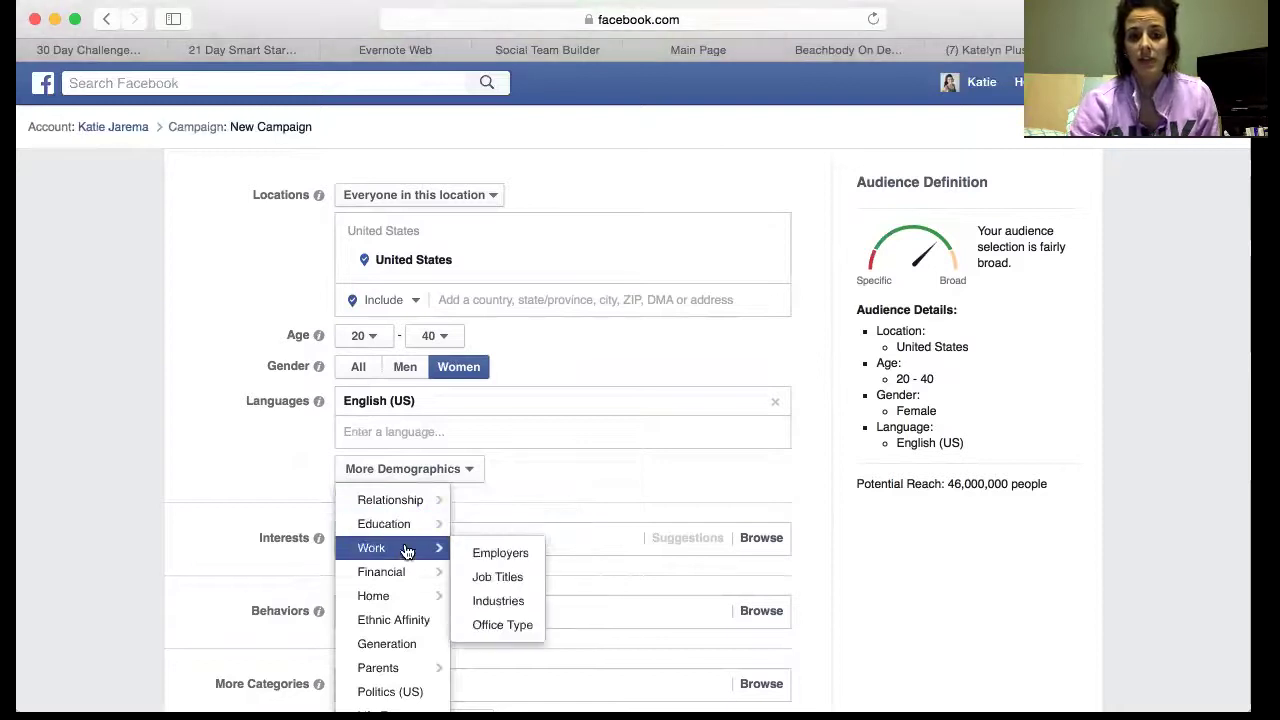
pyautogui.moveTo(403, 578)
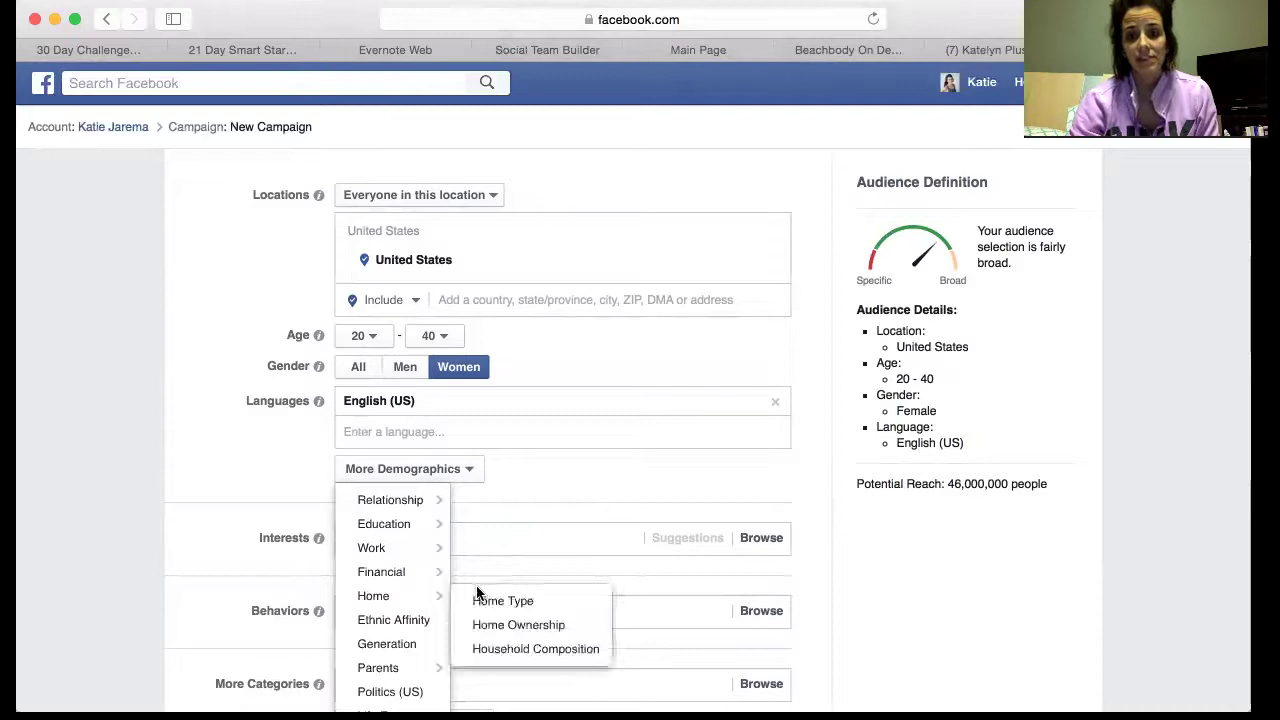
pyautogui.click(478, 578)
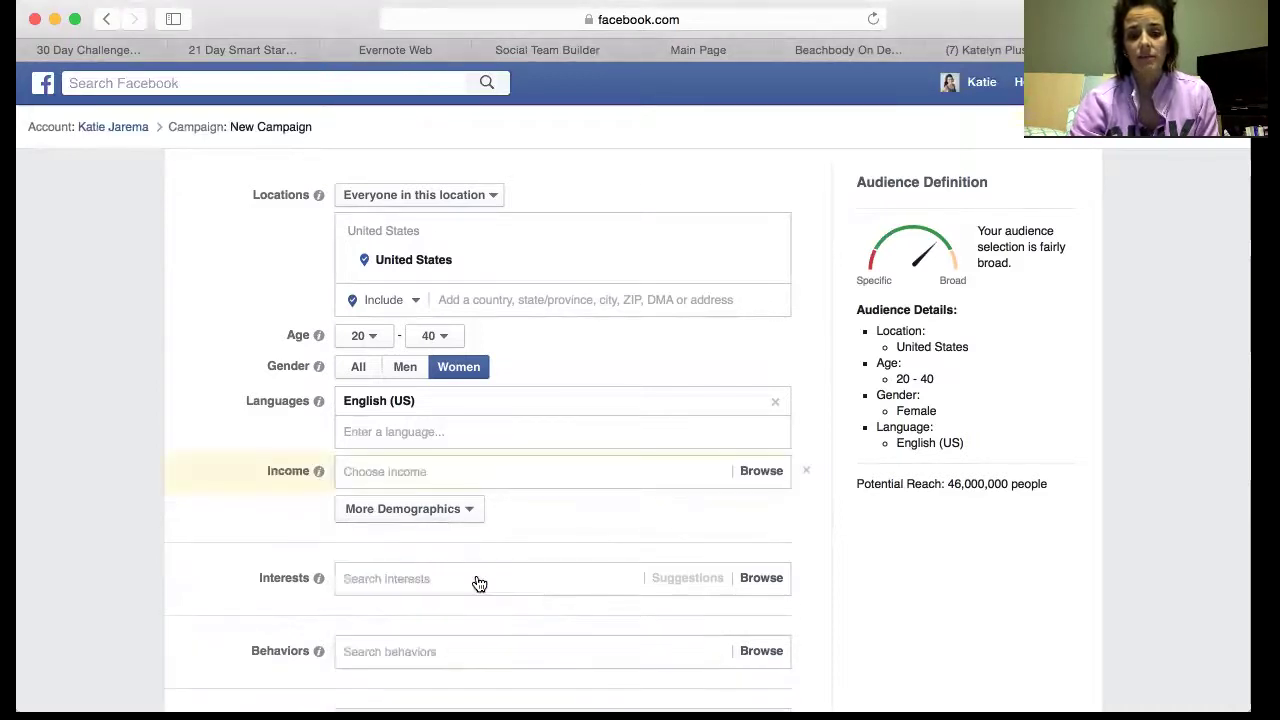
# - Target the income ranges $50,000 - $75,000 and $75,000 - $100,000
pyautogui.scroll(-3, 478, 582)
pyautogui.scroll(2, 478, 582)
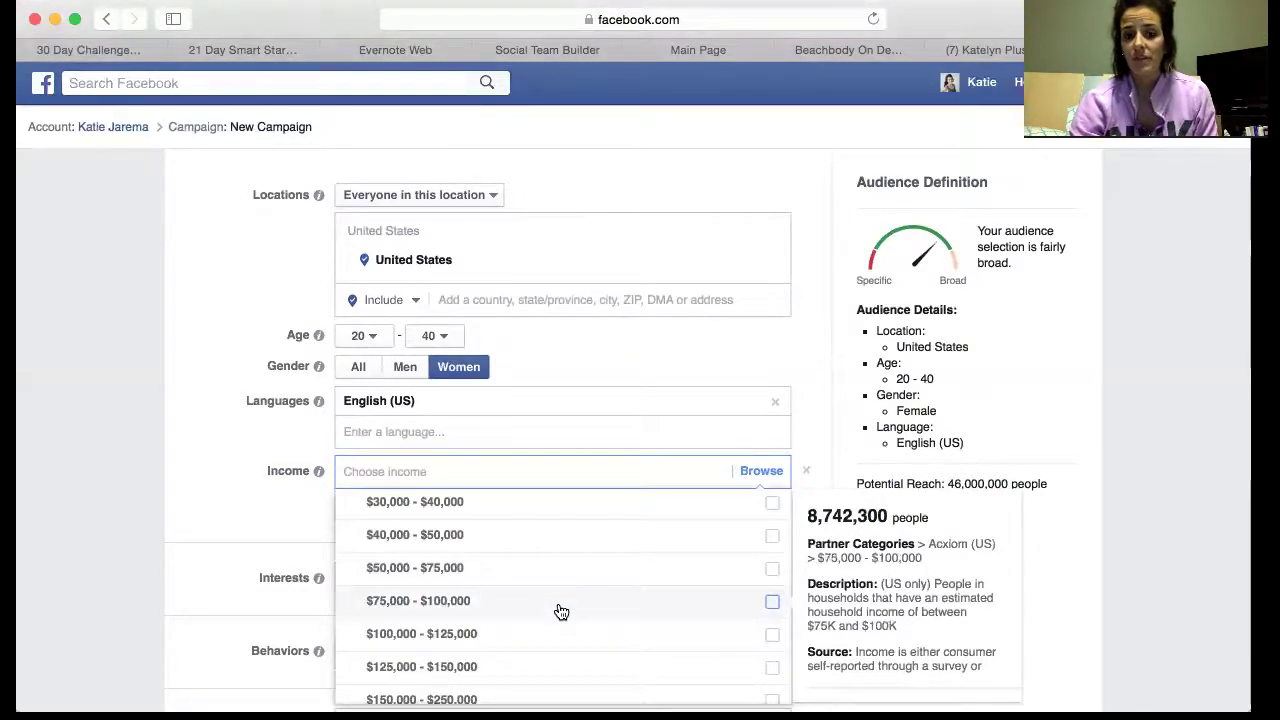
pyautogui.click(769, 572)
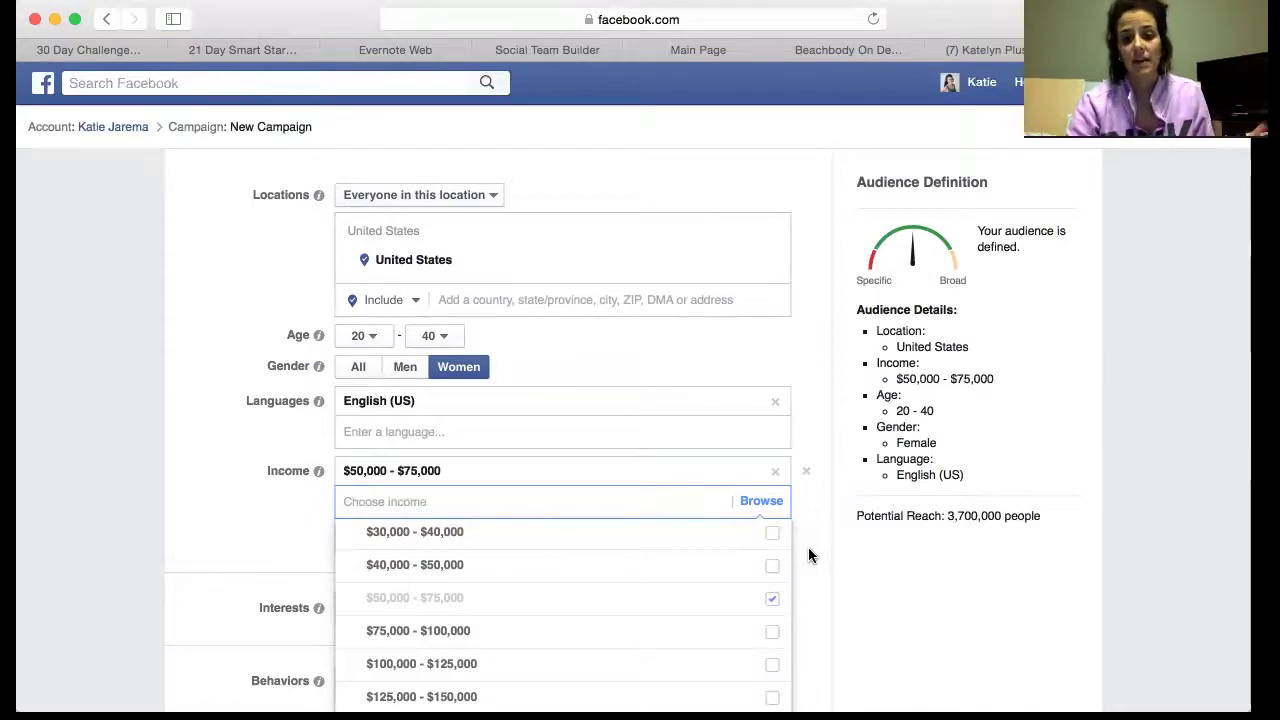
pyautogui.moveTo(381, 646)
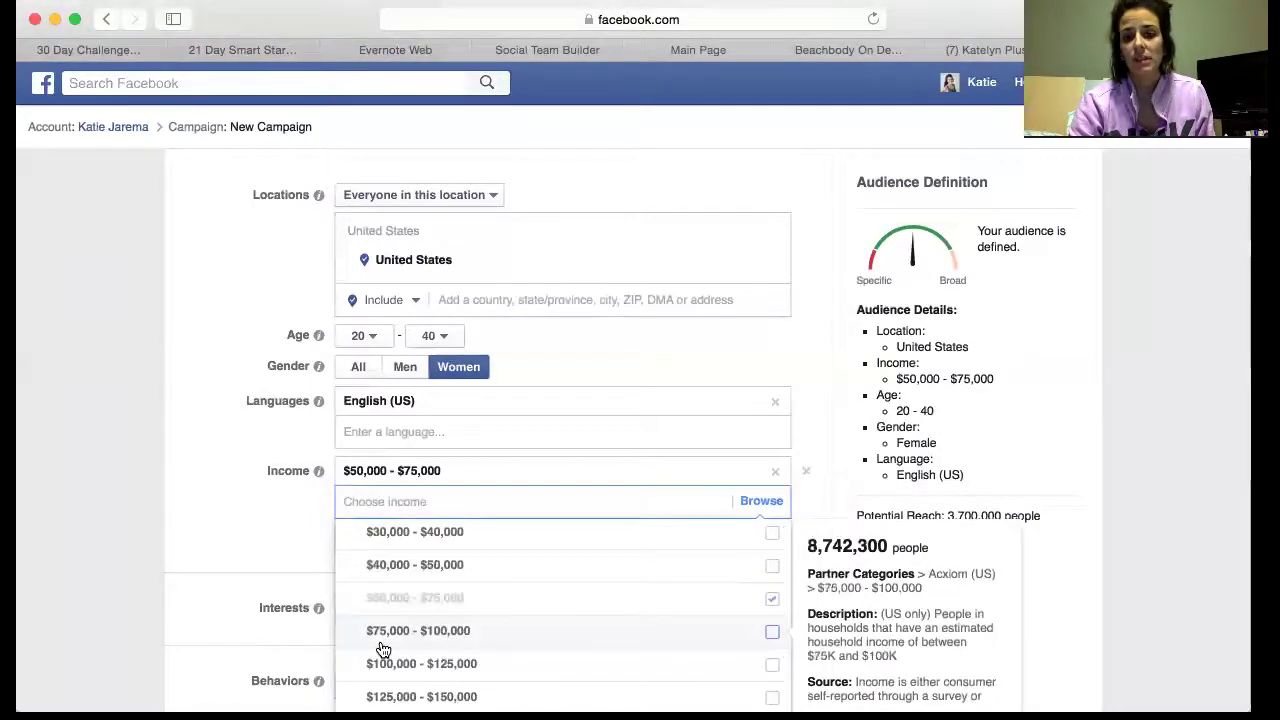
pyautogui.click(383, 649)
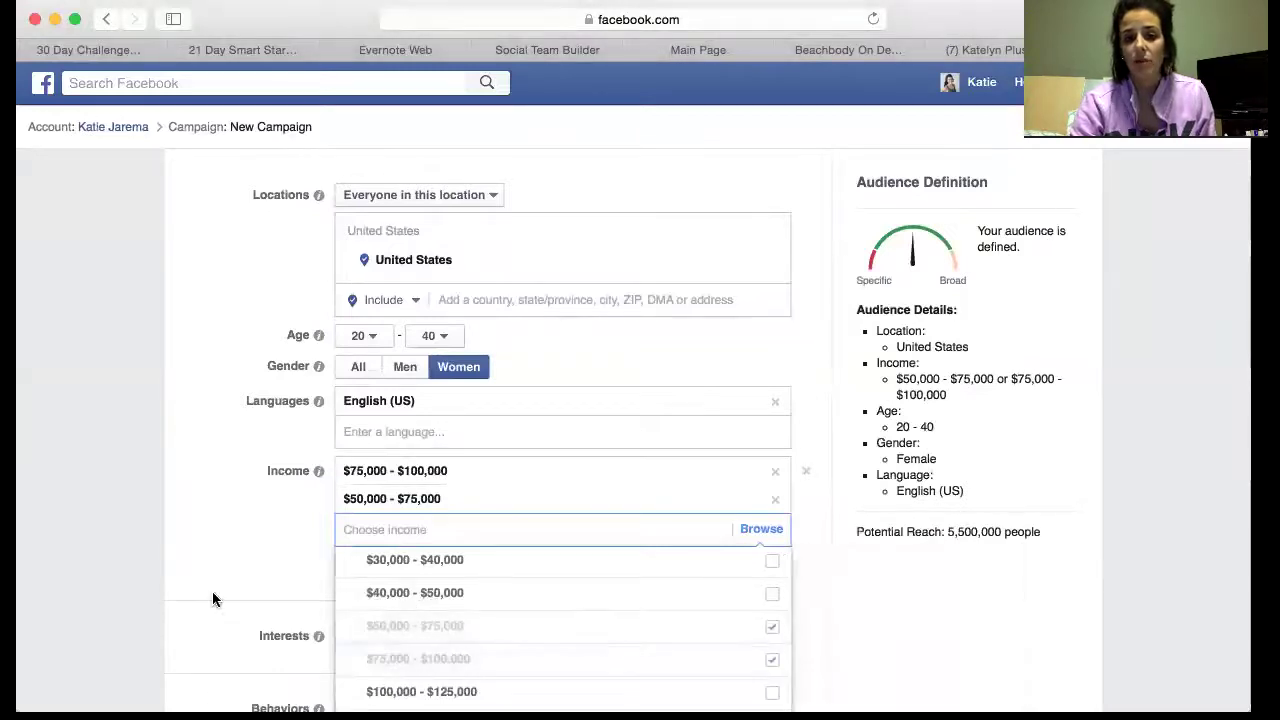
pyautogui.scroll(-2, 212, 593)
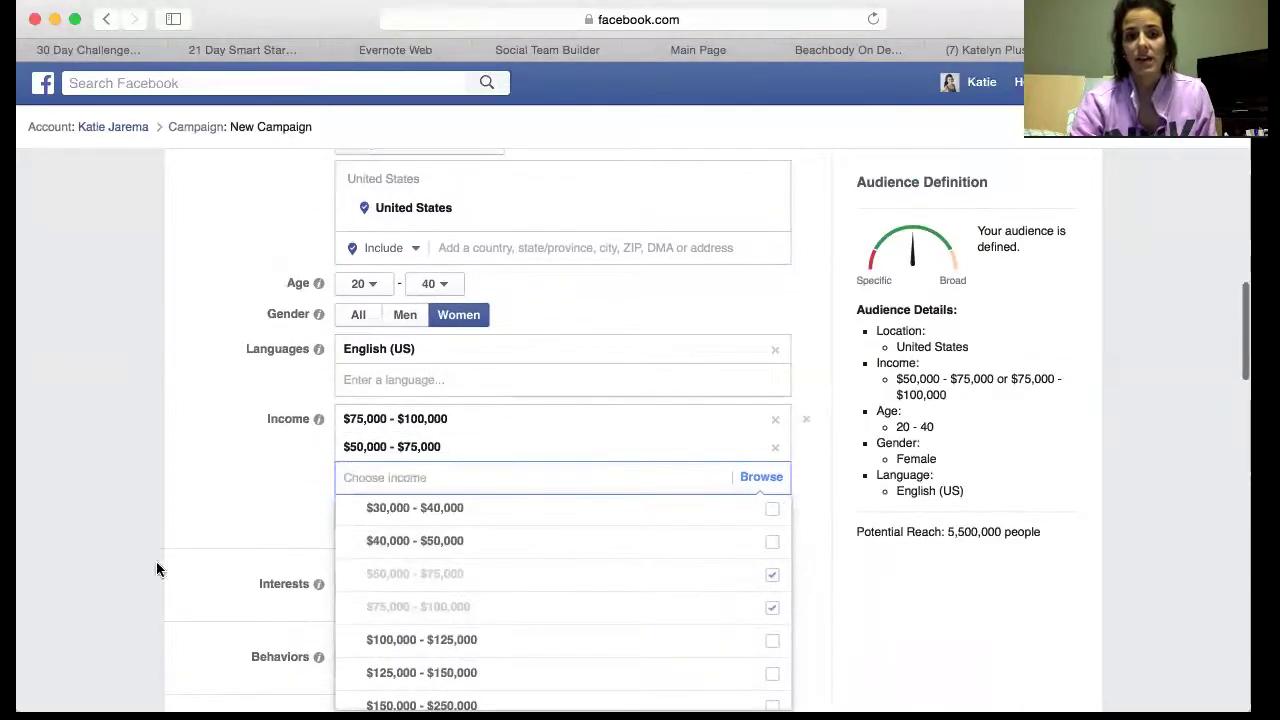
pyautogui.click(112, 560)
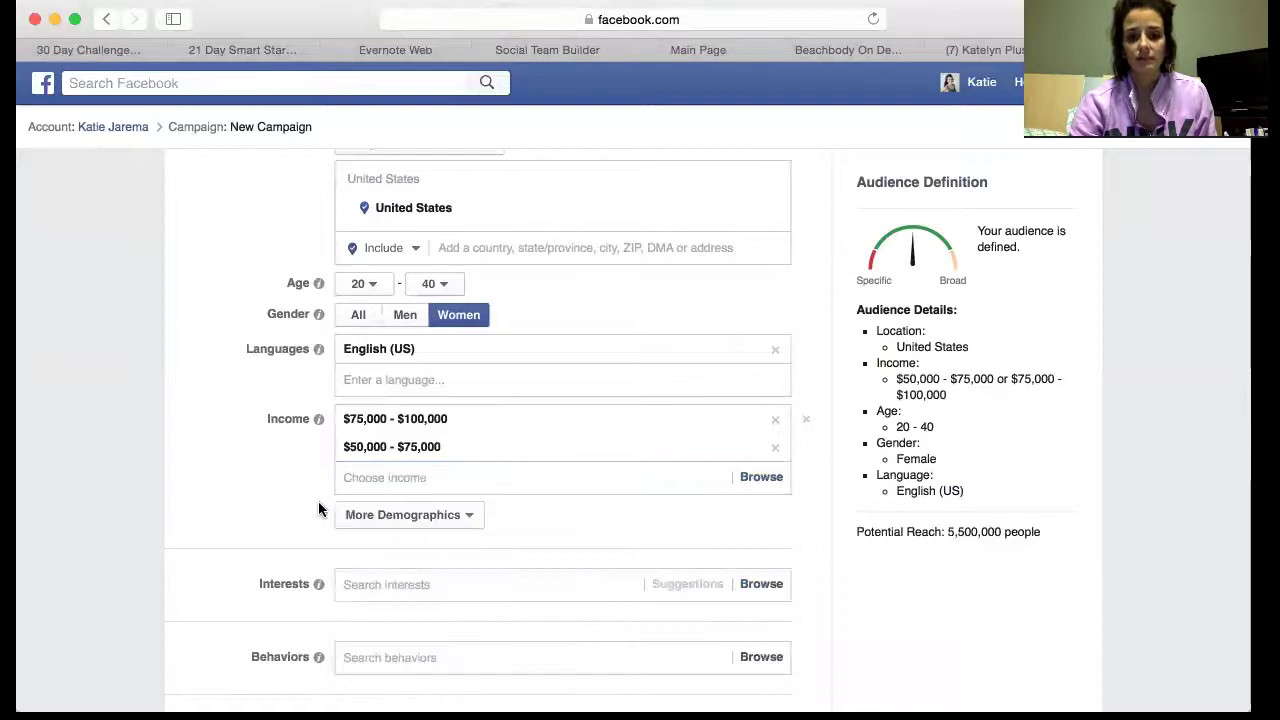
# - Look over the other demographic categories and the top-level interest categories offered for the audience
pyautogui.click(459, 522)
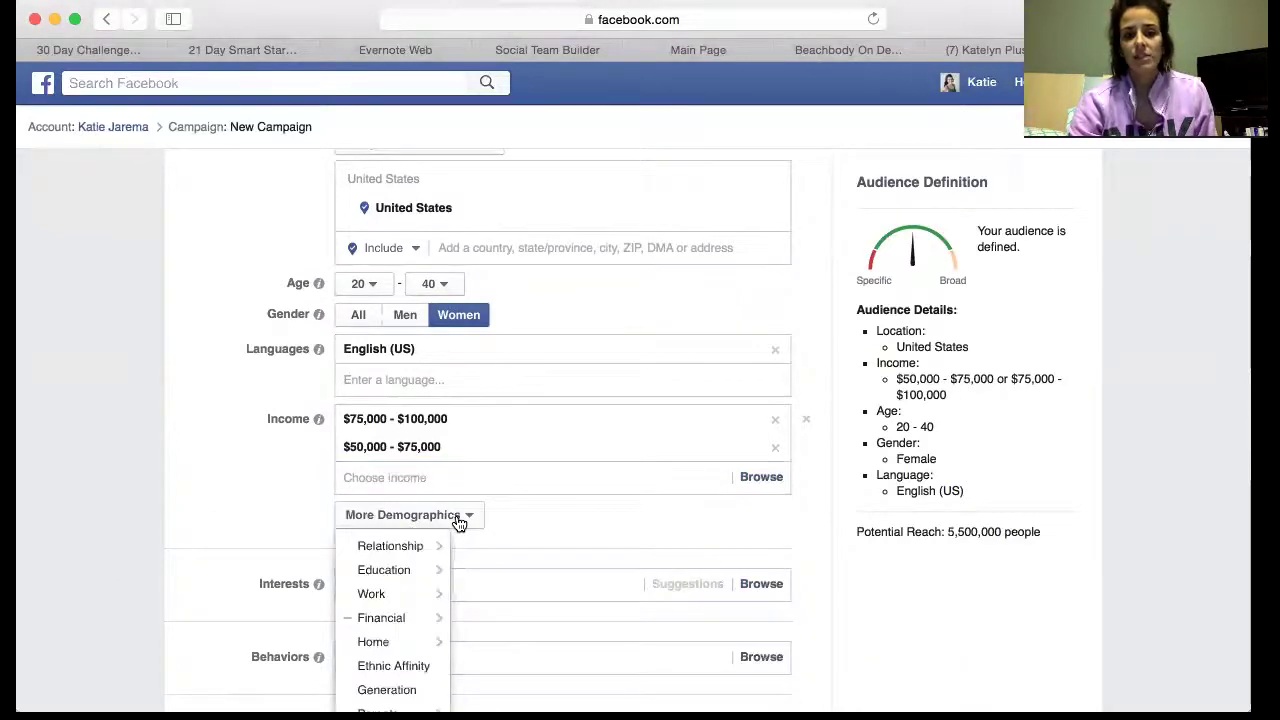
pyautogui.scroll(-3, 457, 522)
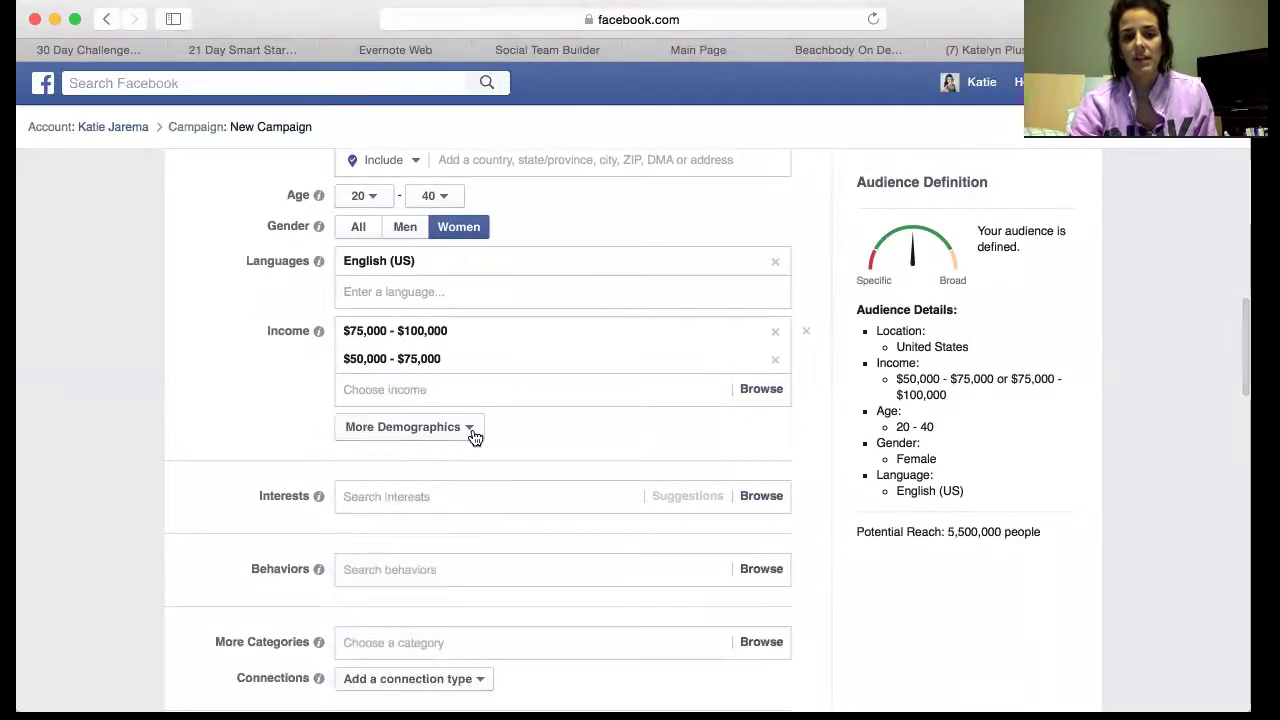
pyautogui.click(474, 434)
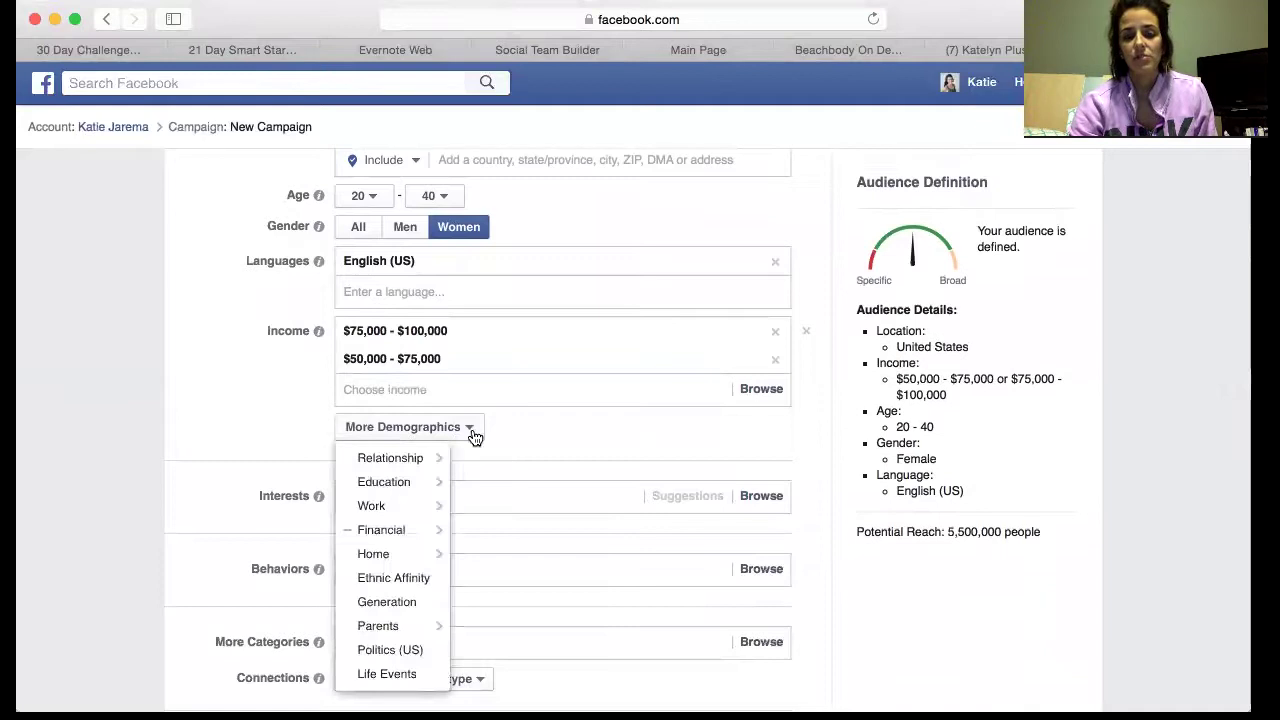
pyautogui.click(235, 391)
pyautogui.scroll(-3, 323, 523)
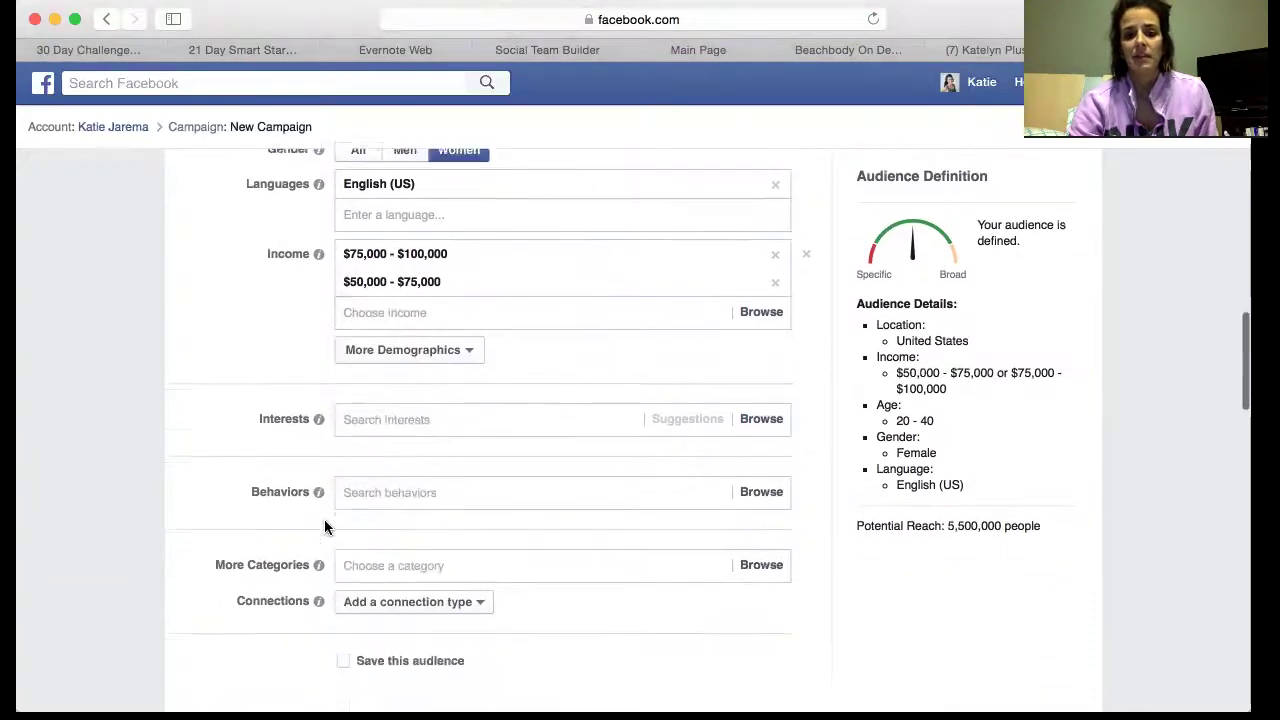
pyautogui.click(406, 382)
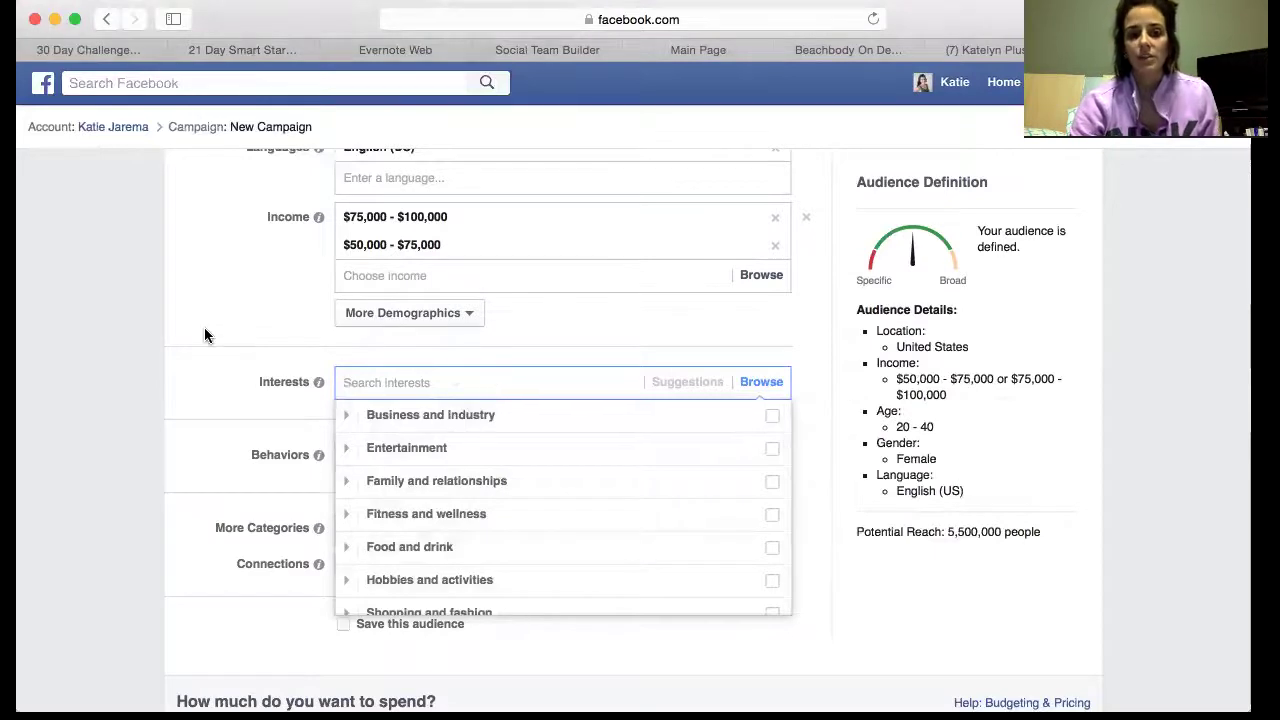
pyautogui.click(228, 339)
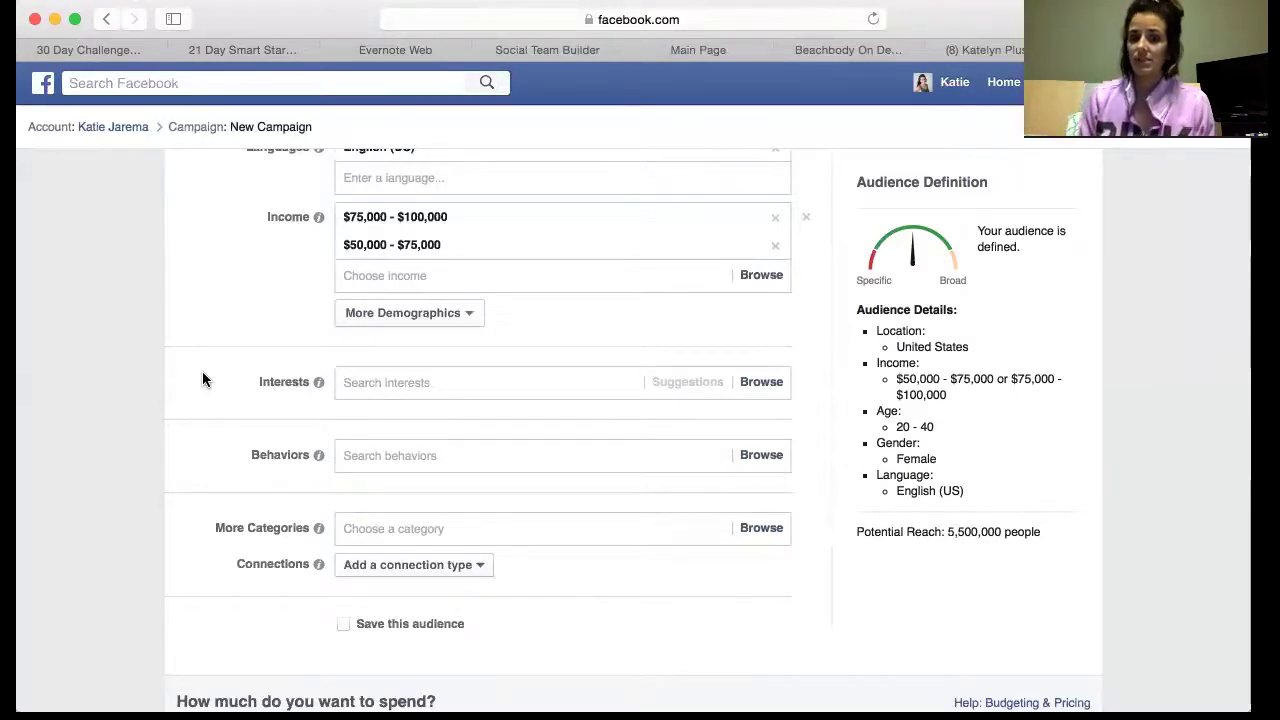
# - Add Weddings and Wedding dress as interests for the audience
pyautogui.click(374, 380)
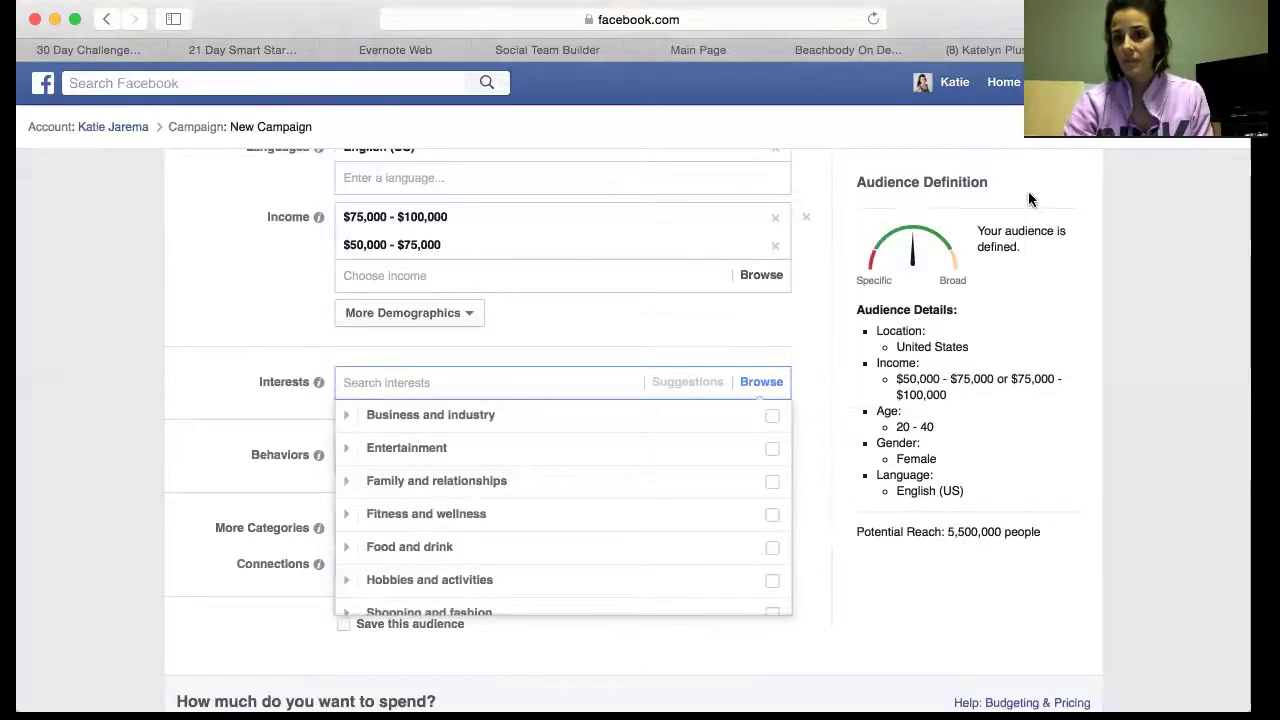
pyautogui.scroll(3, 996, 255)
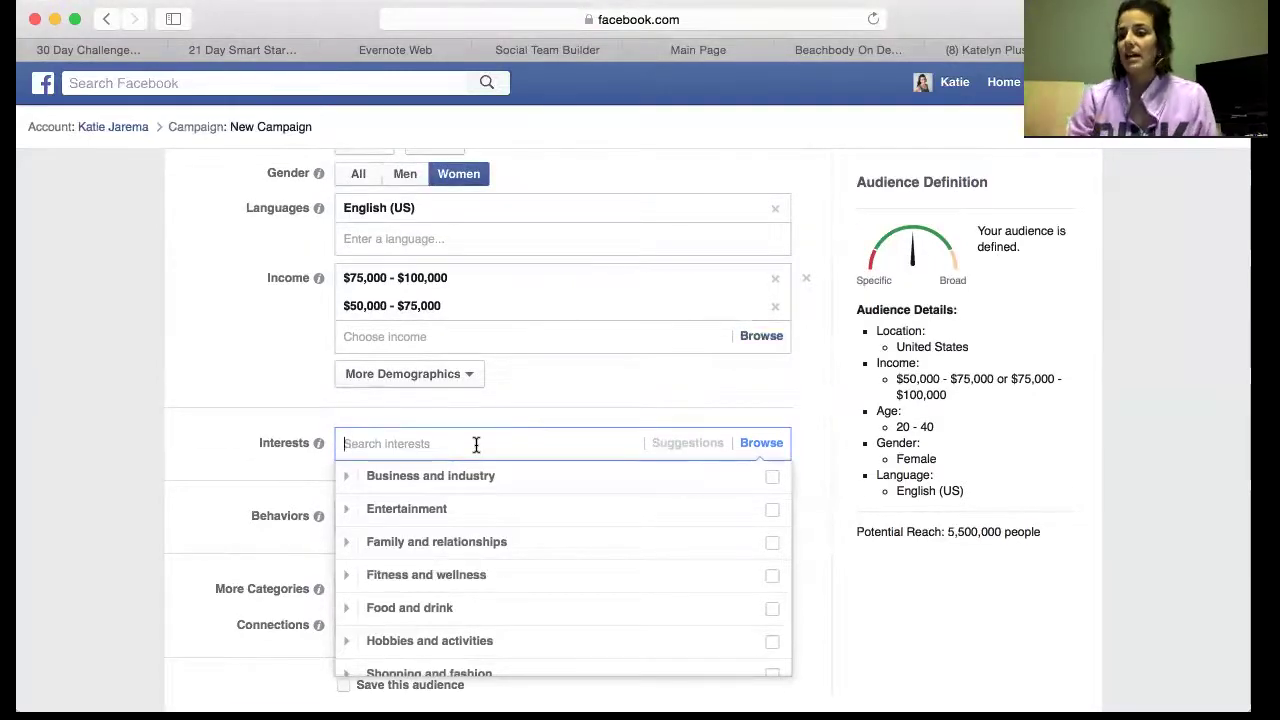
pyautogui.write('weddi')
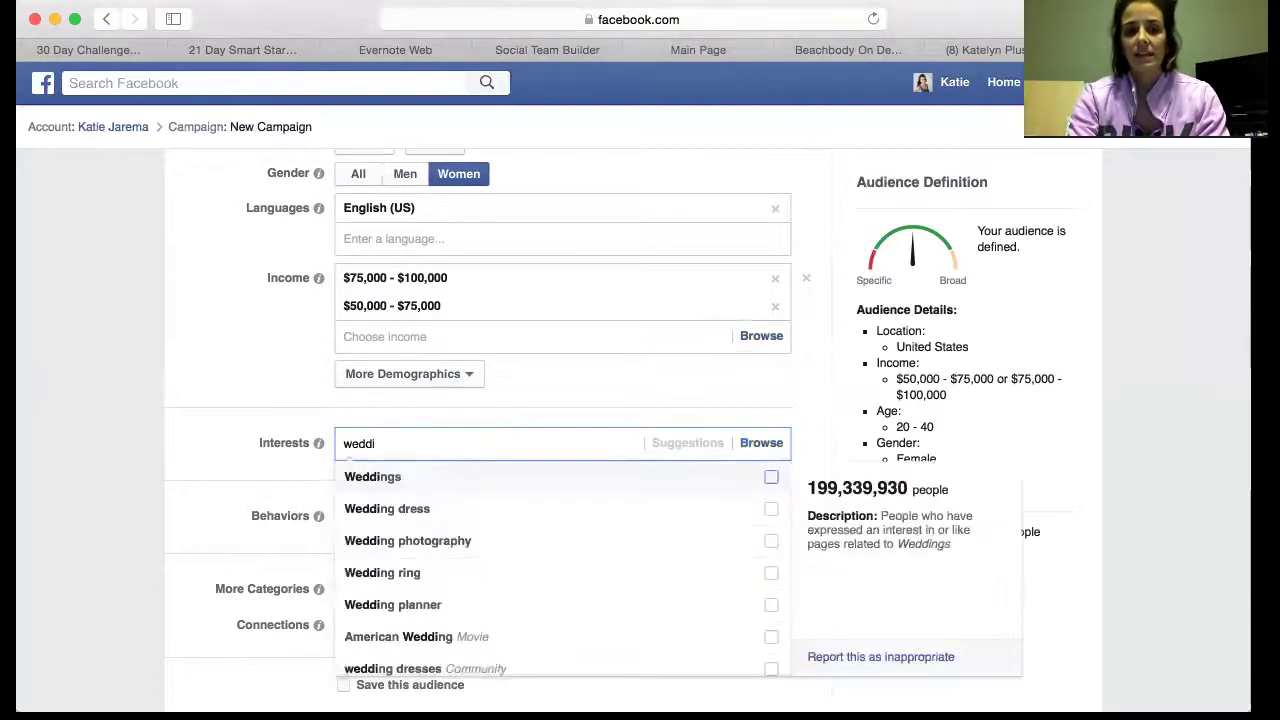
pyautogui.write('ng')
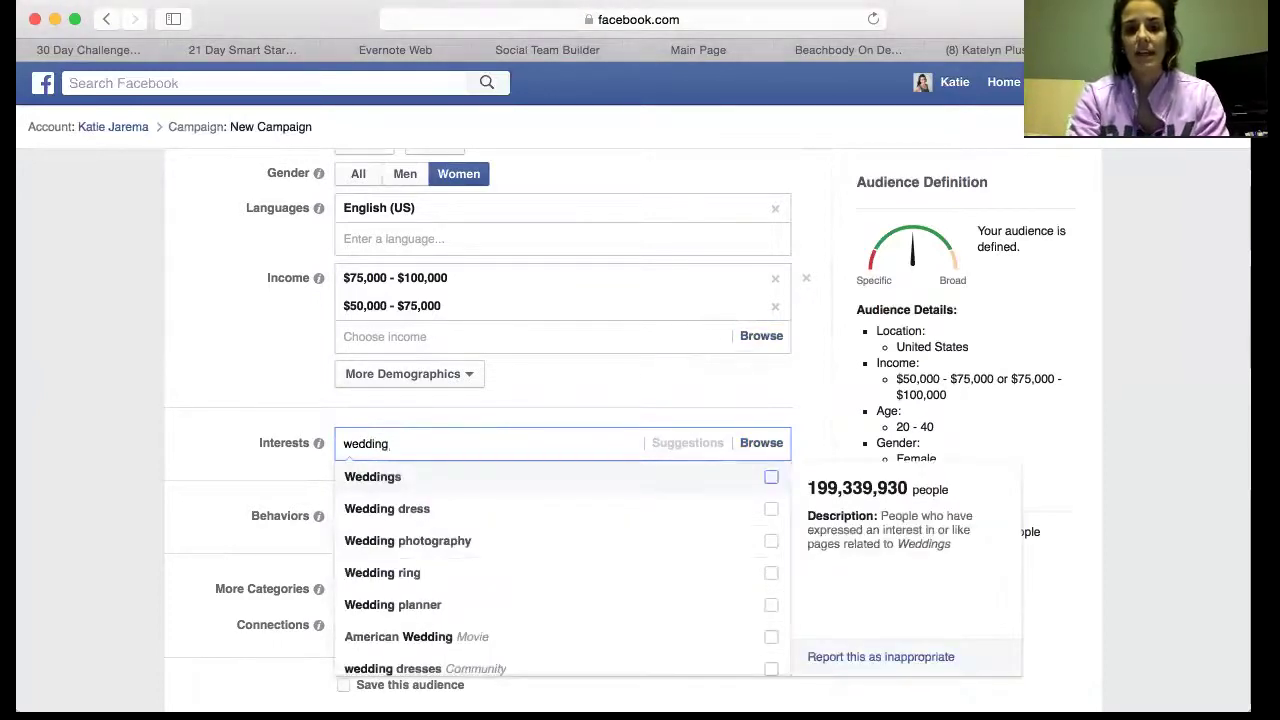
pyautogui.press('Return')
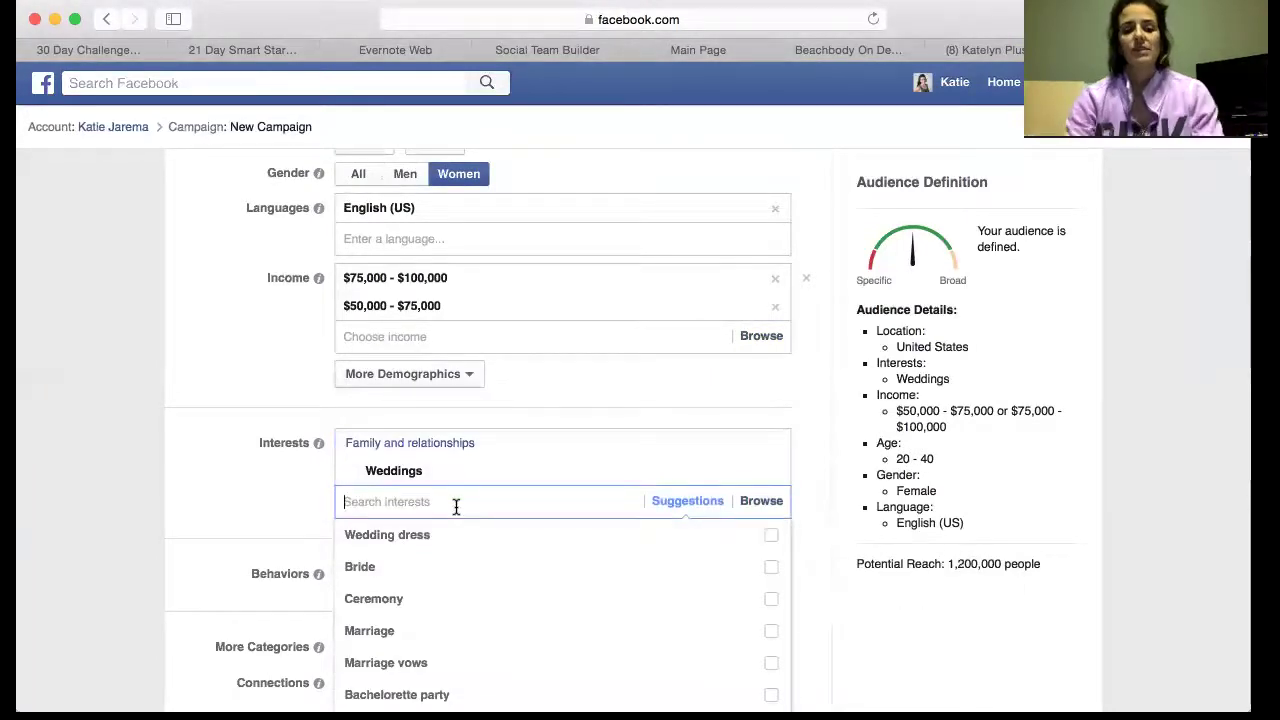
pyautogui.write('wedding dress')
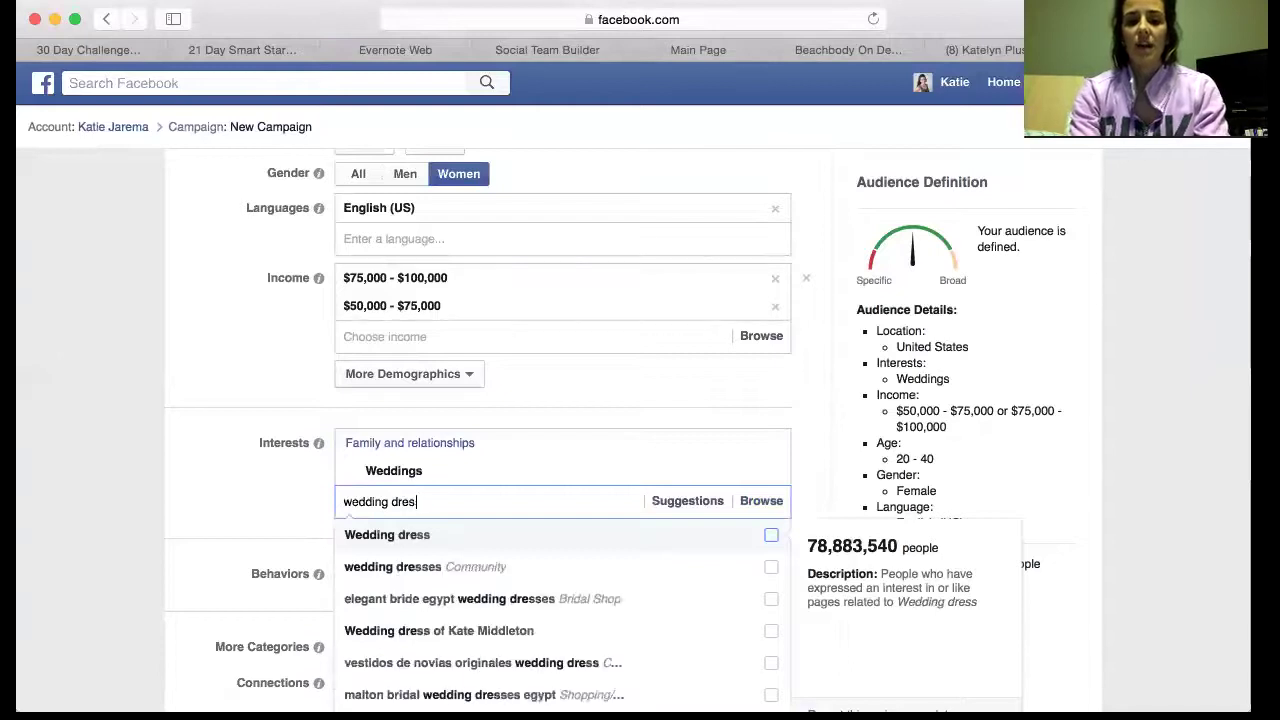
pyautogui.press('Return')
pyautogui.write('rings')
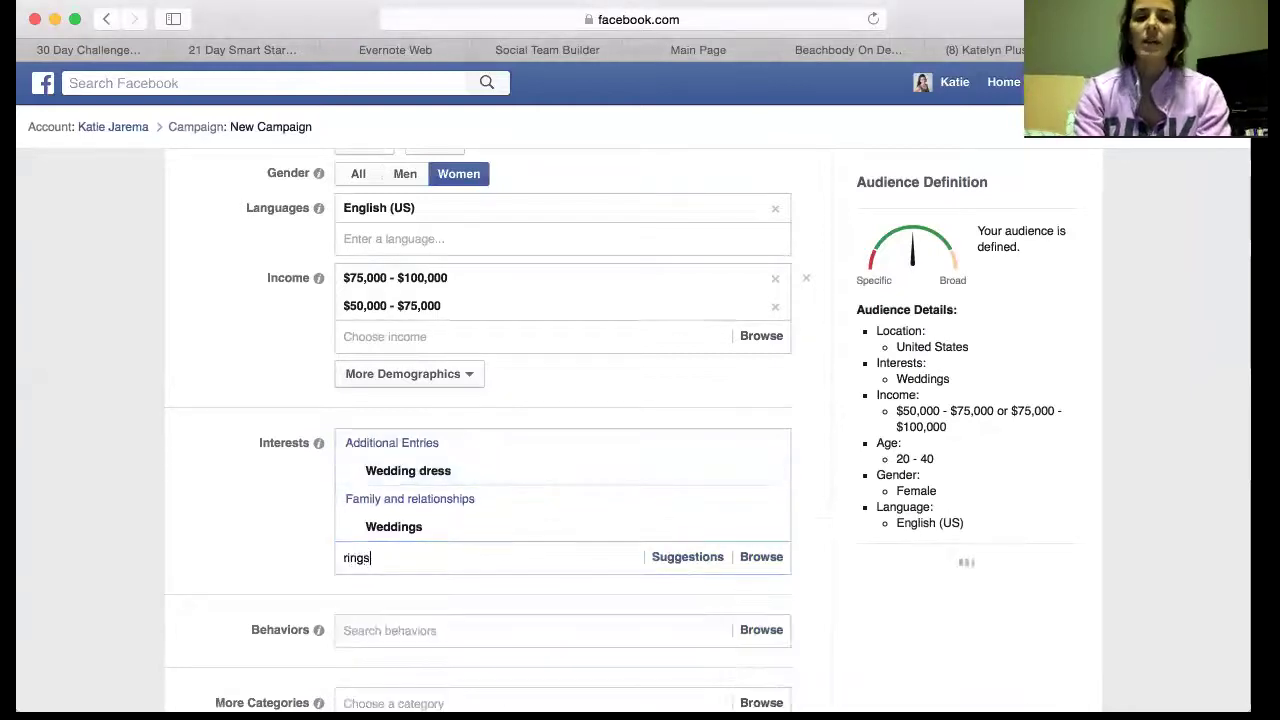
pyautogui.press('Return')
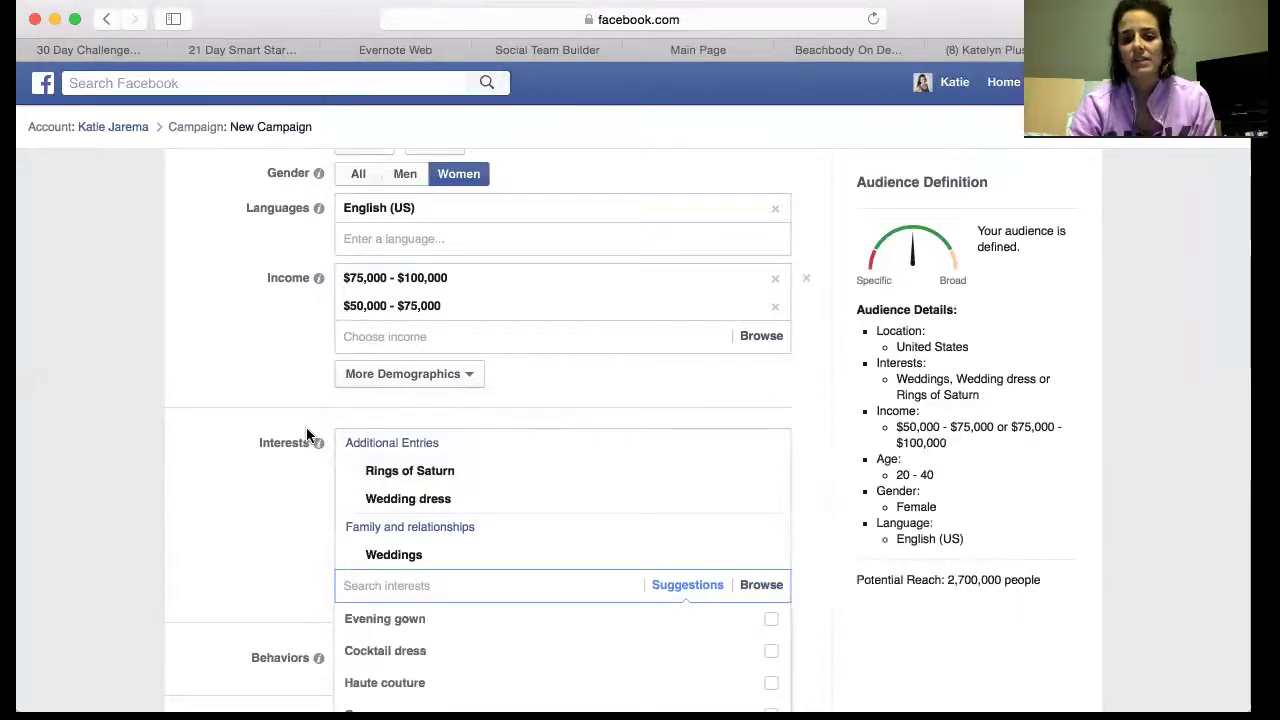
pyautogui.scroll(-3, 178, 577)
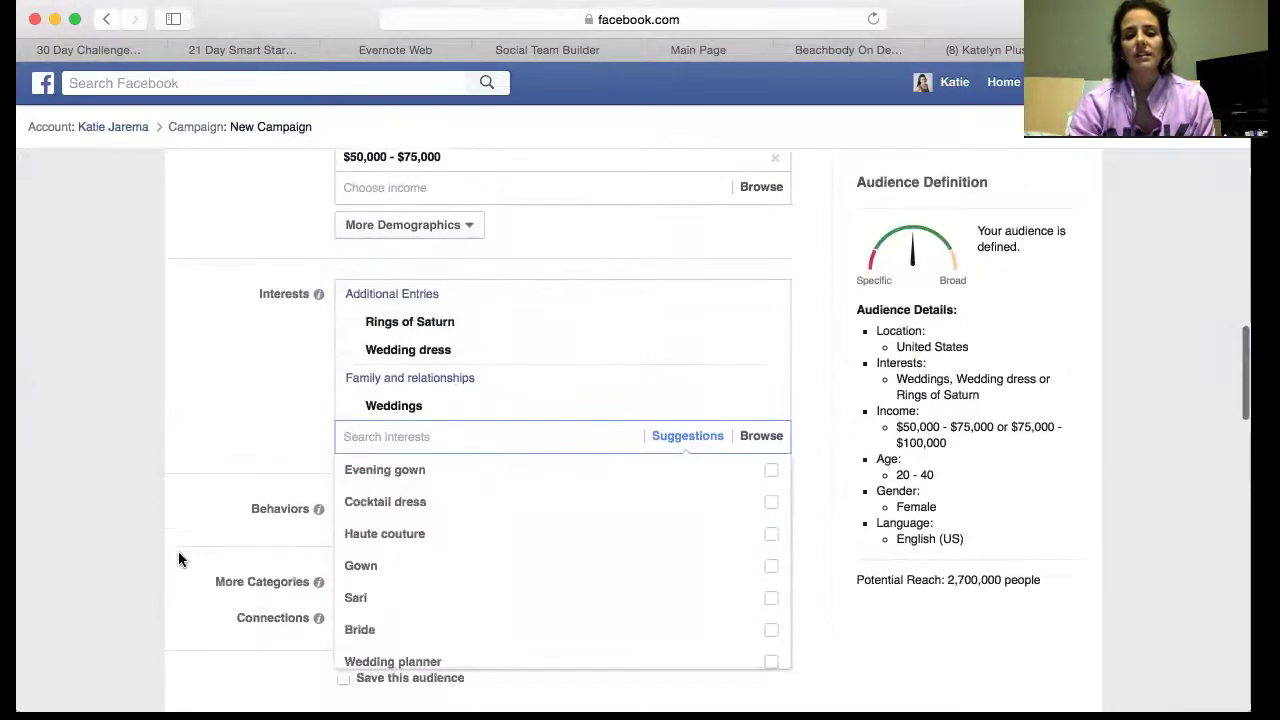
pyautogui.click(33, 417)
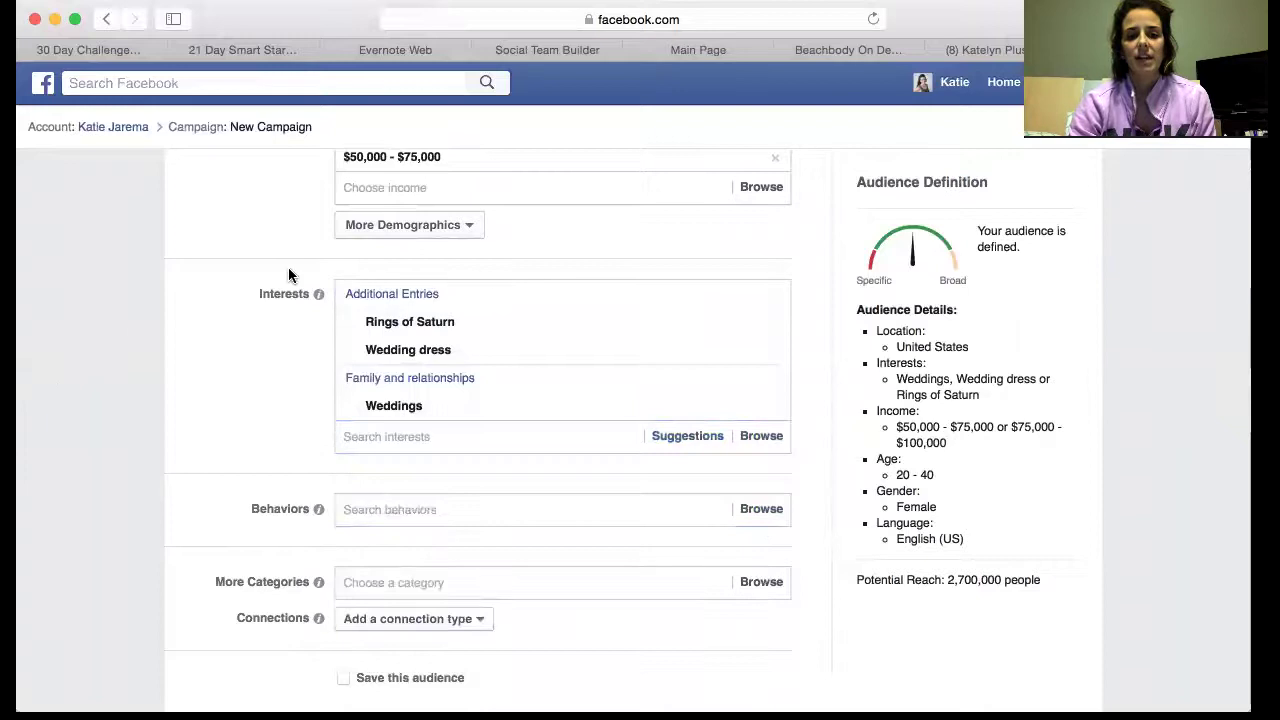
pyautogui.moveTo(434, 312)
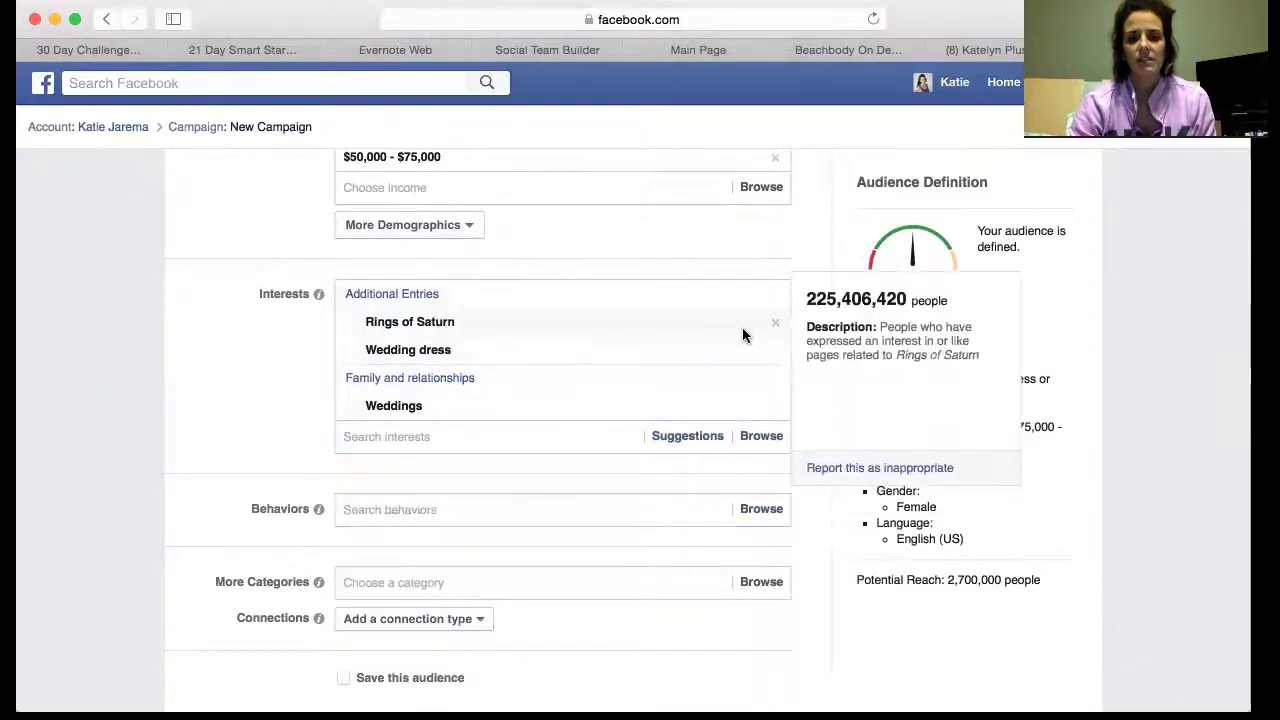
pyautogui.click(775, 327)
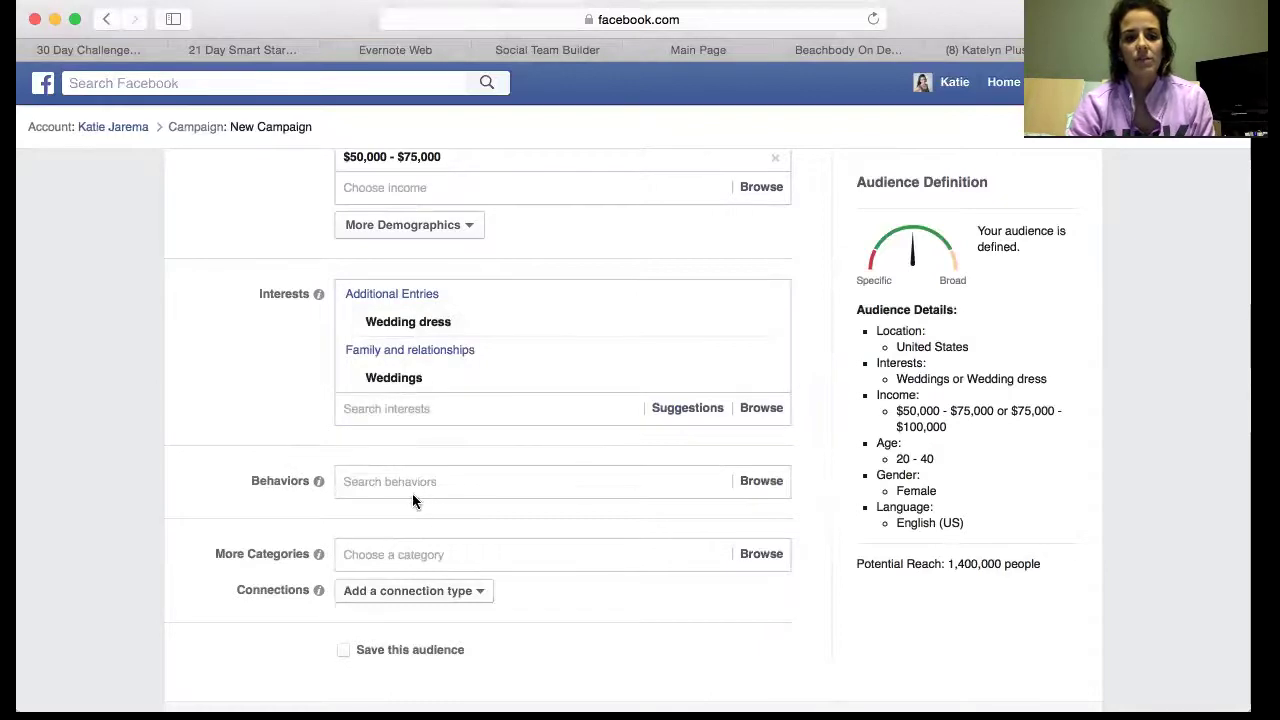
# - Switch the ad set's budget type from daily to Lifetime Budget
pyautogui.scroll(-5, 504, 595)
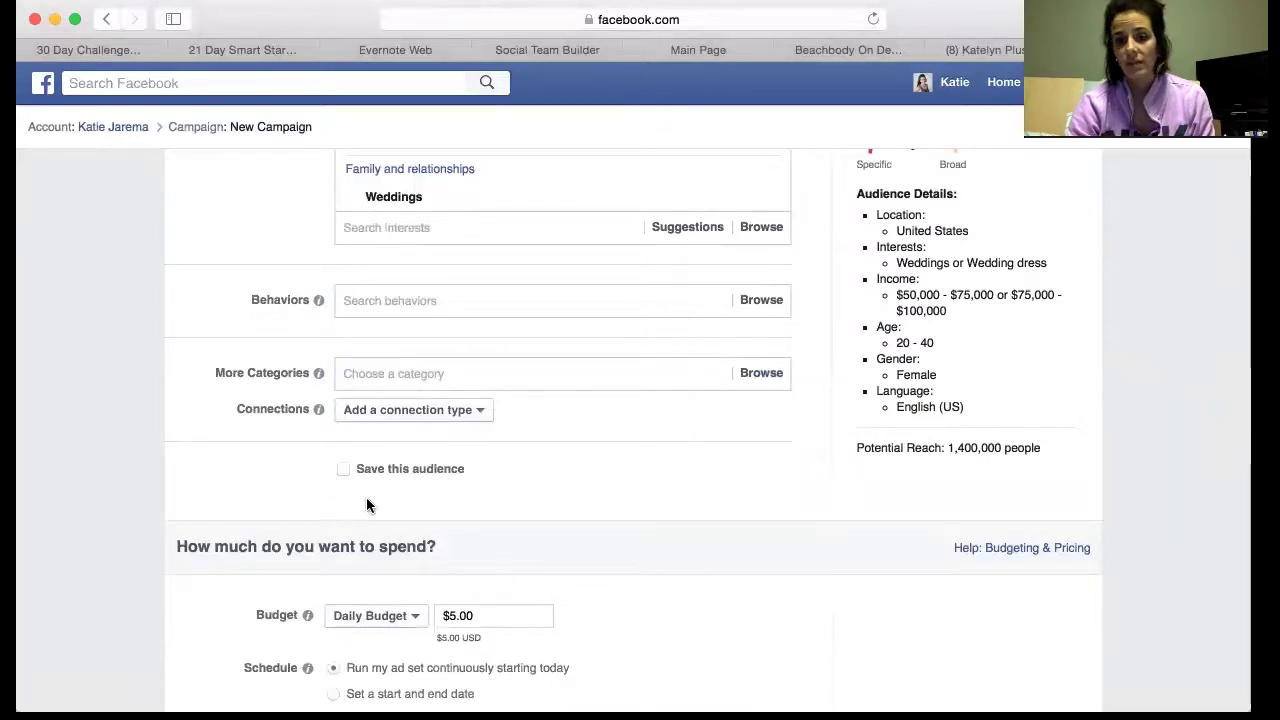
pyautogui.scroll(-6, 705, 607)
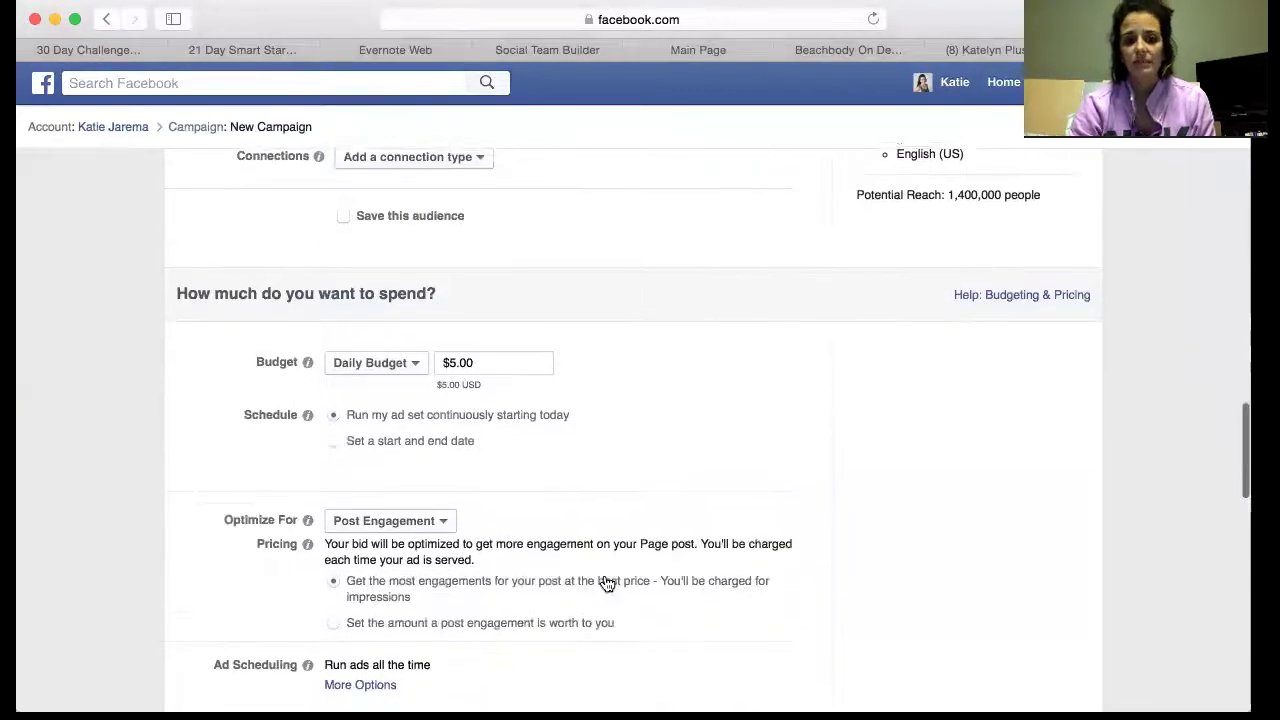
pyautogui.click(414, 370)
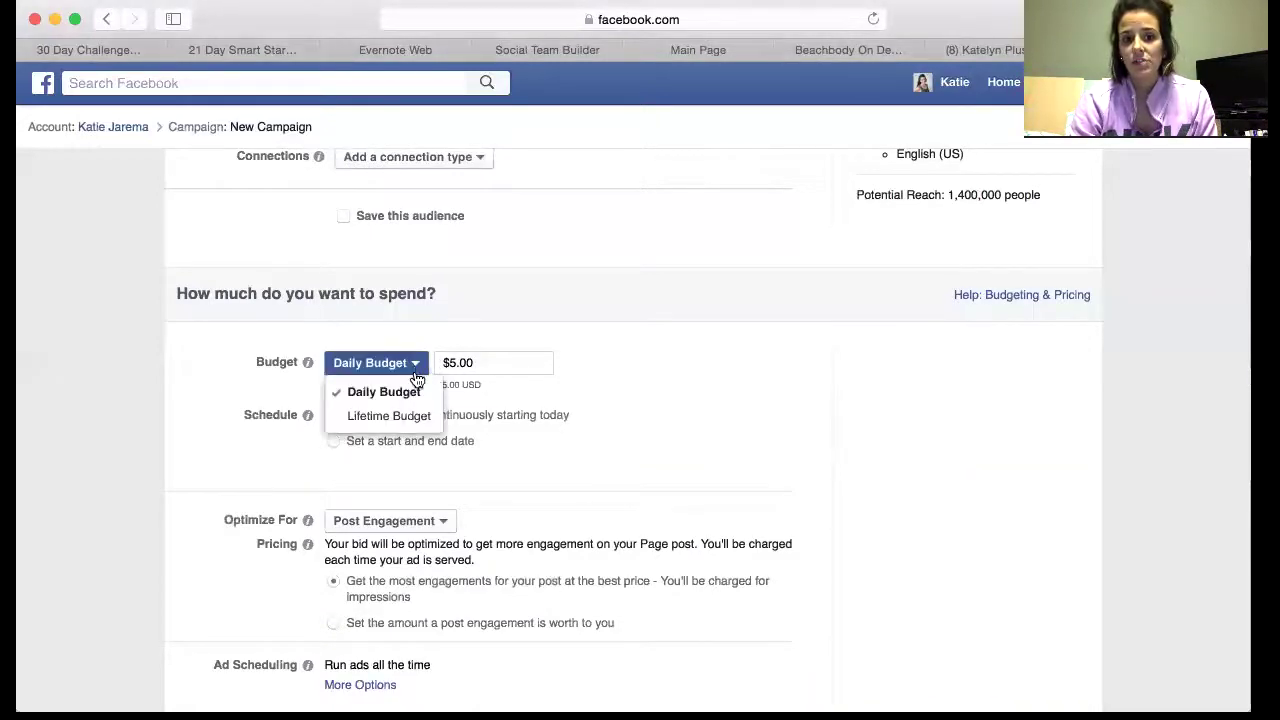
pyautogui.click(412, 427)
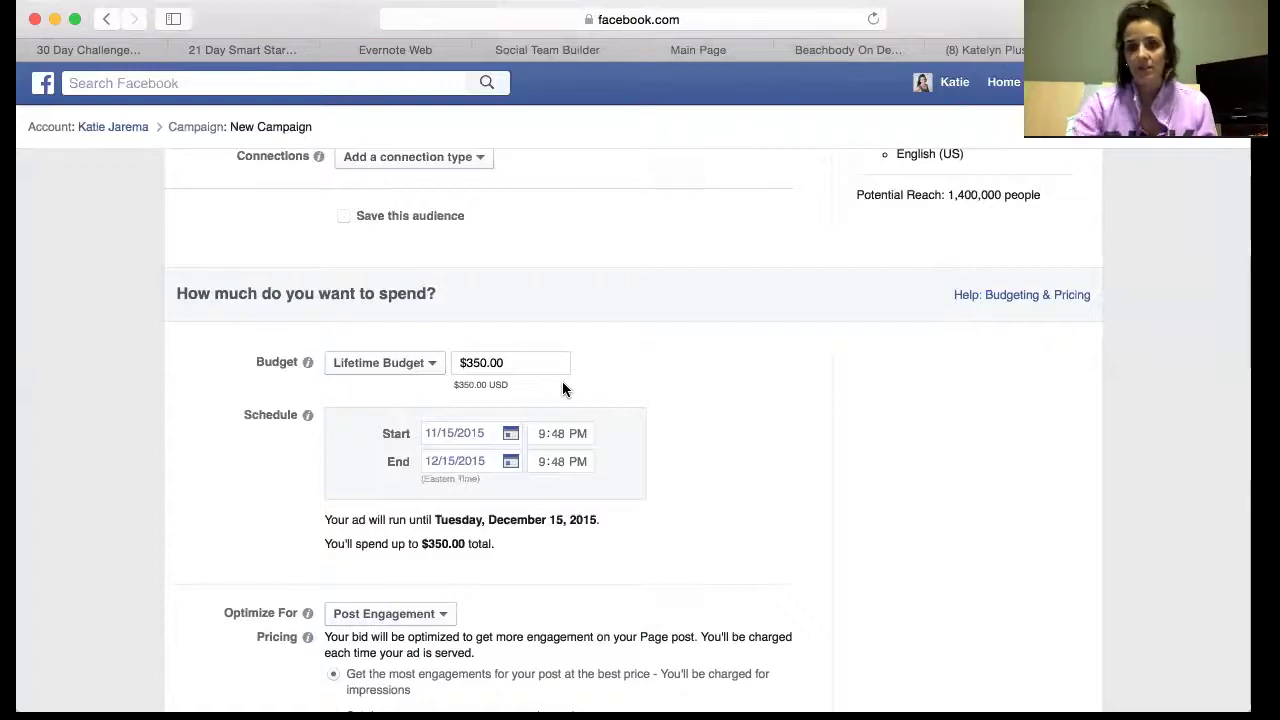
# - Review the schedule, optimization, pricing and delivery settings, the ad set name, the ad preview with its placements, and the audience interests
pyautogui.scroll(-1, 714, 476)
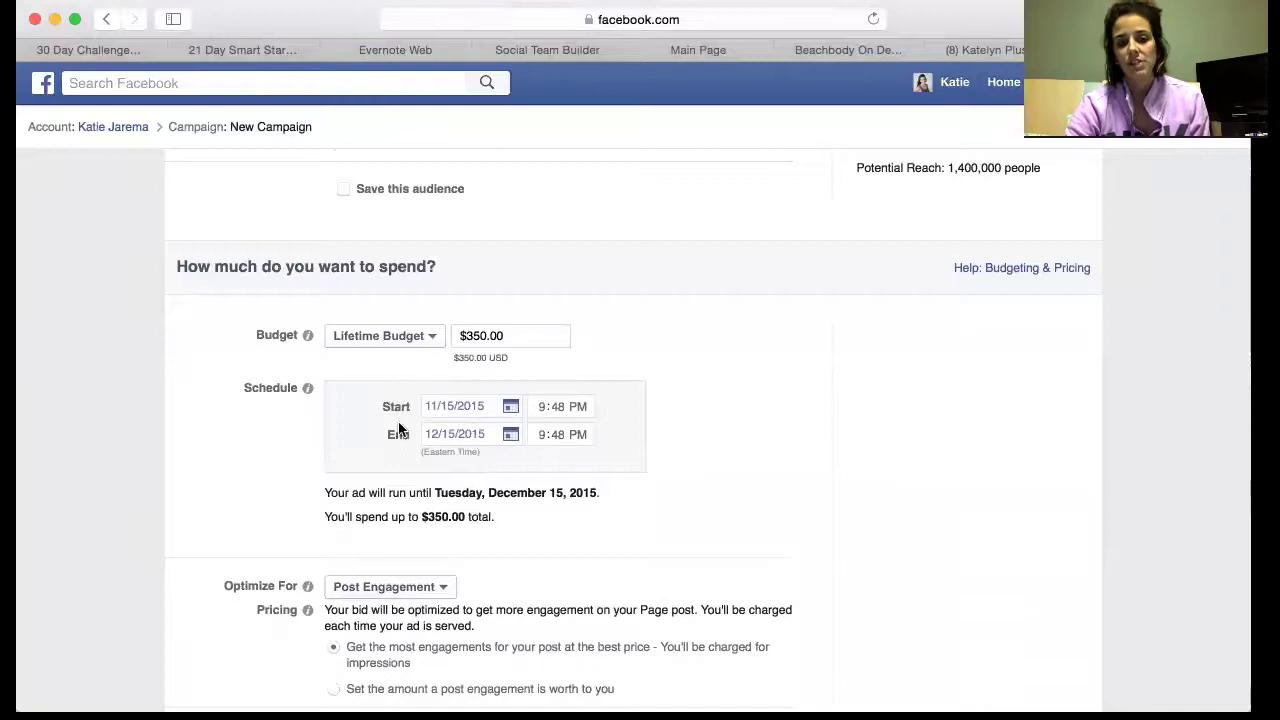
pyautogui.scroll(-5, 564, 582)
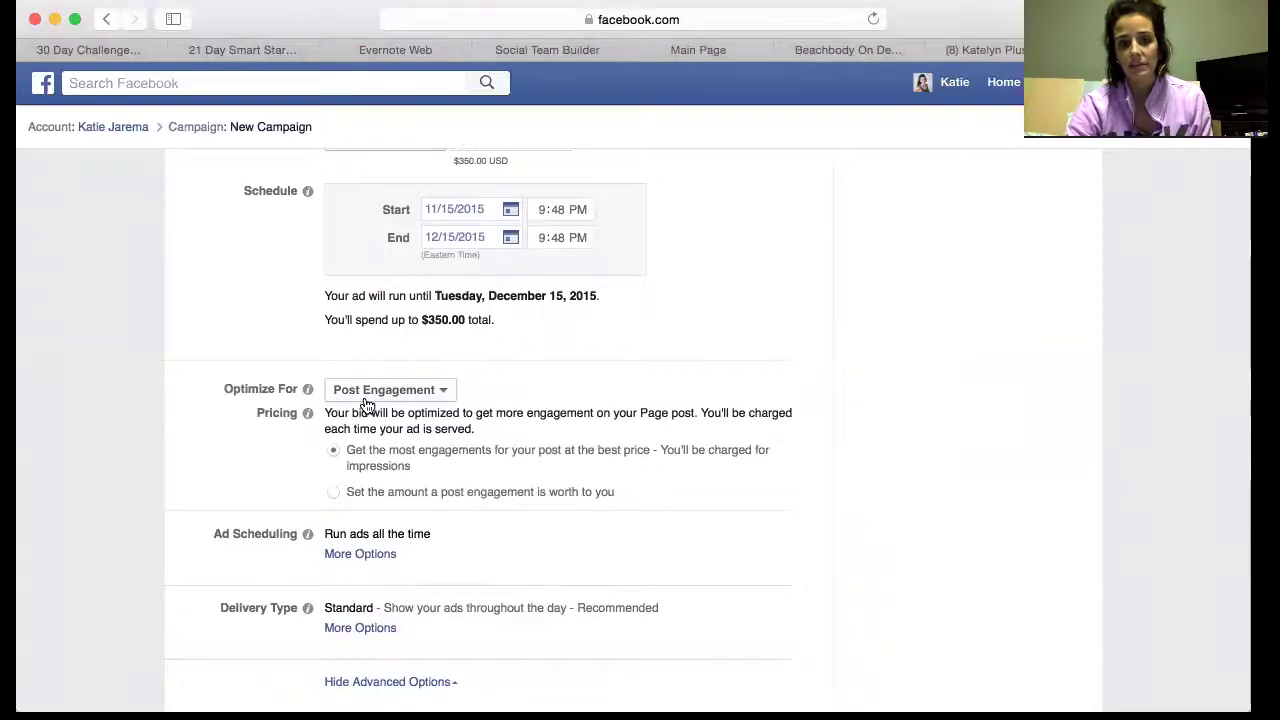
pyautogui.scroll(-7, 537, 677)
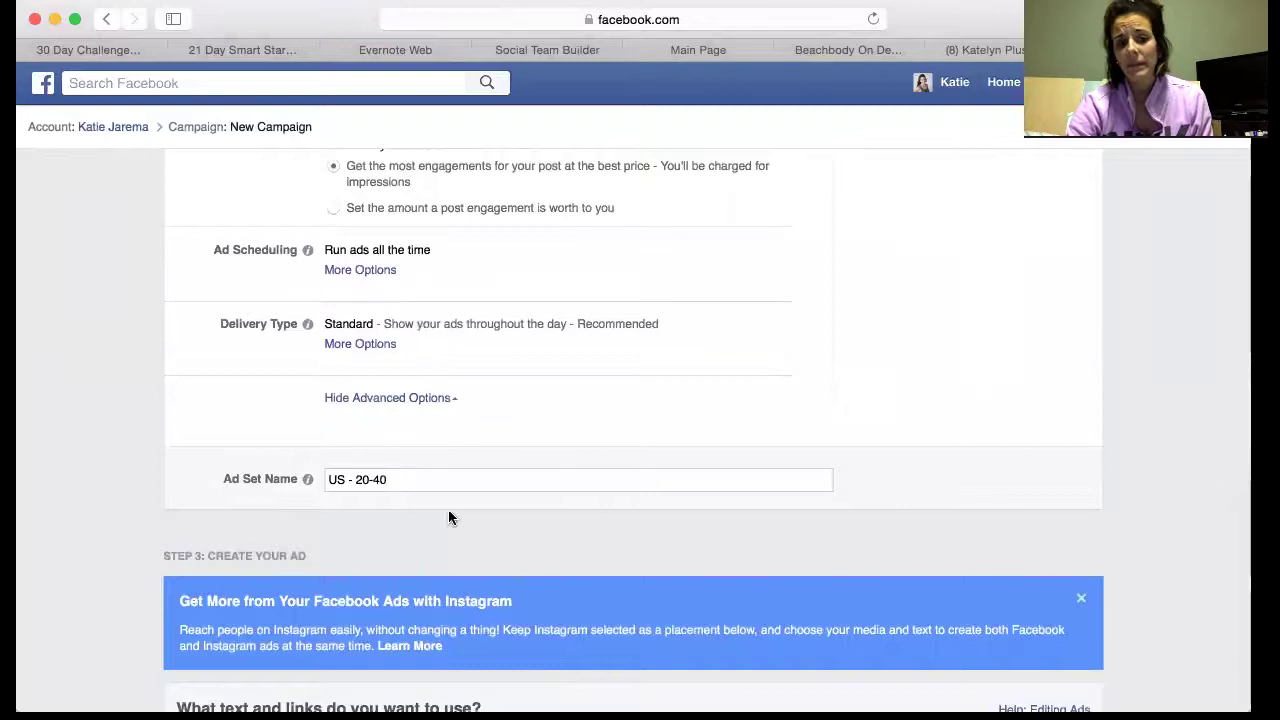
pyautogui.scroll(-6, 478, 560)
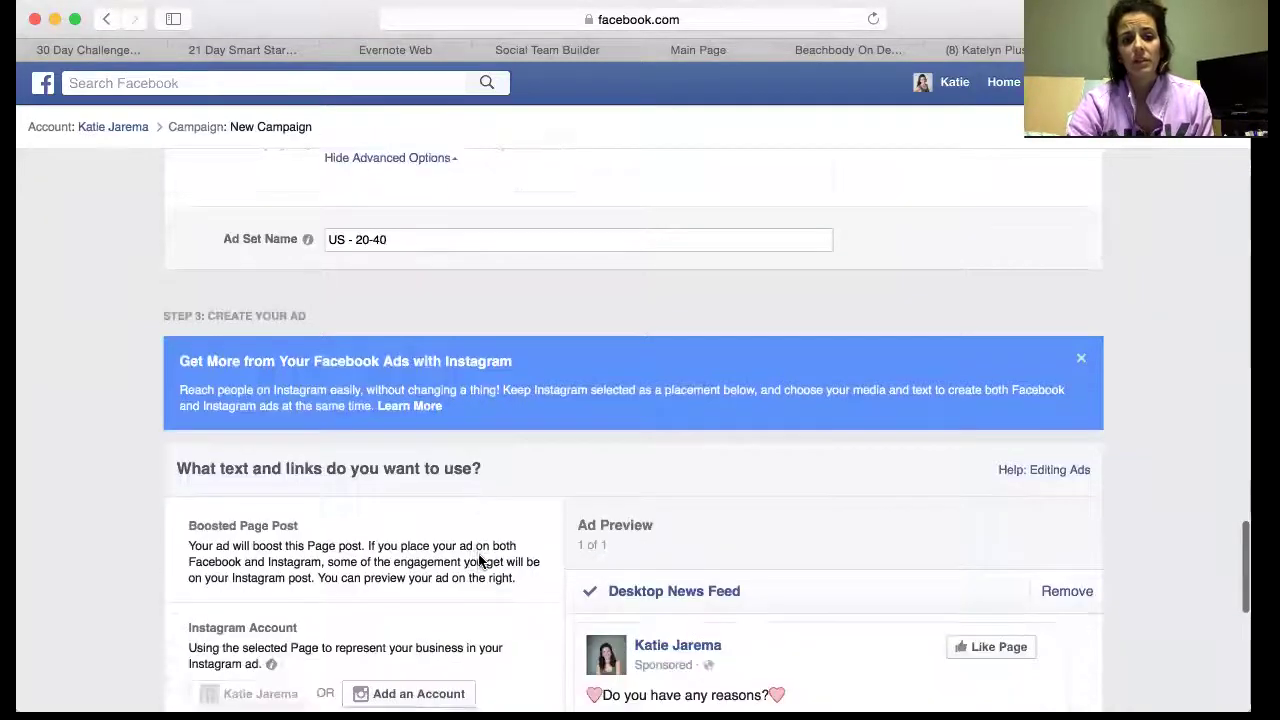
pyautogui.scroll(-10, 478, 560)
pyautogui.scroll(-5, 826, 472)
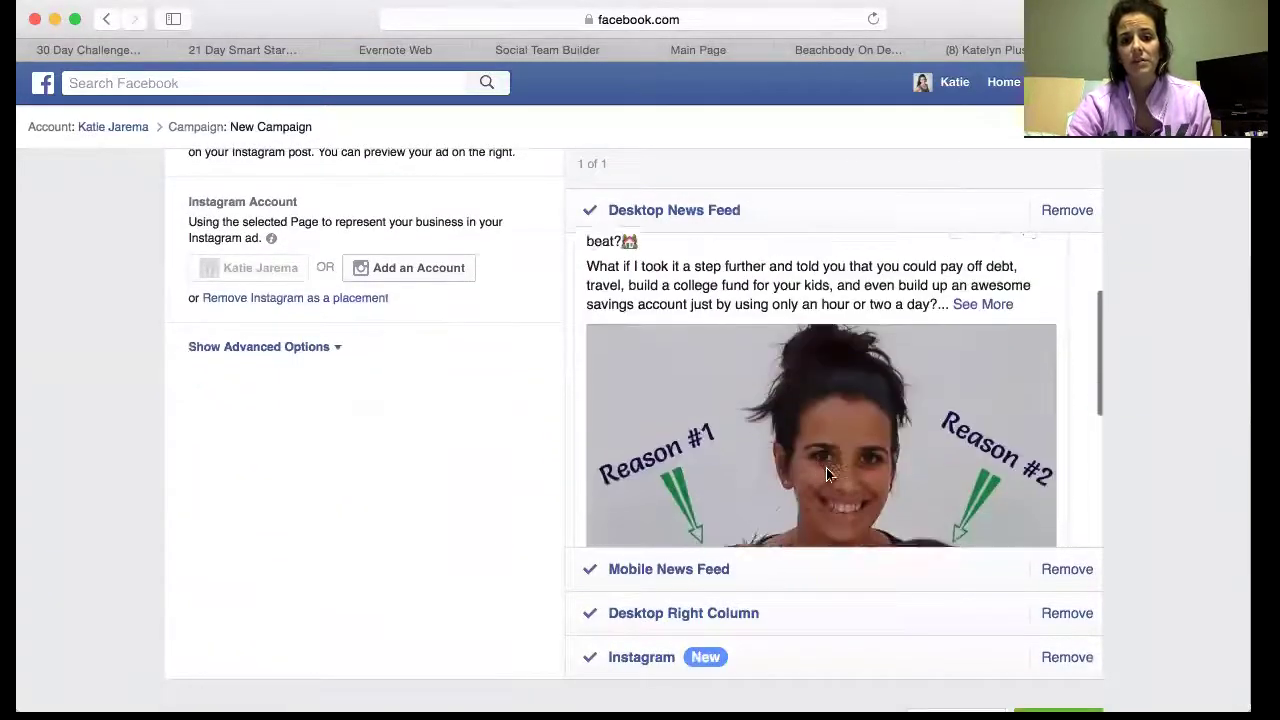
pyautogui.scroll(-8, 826, 470)
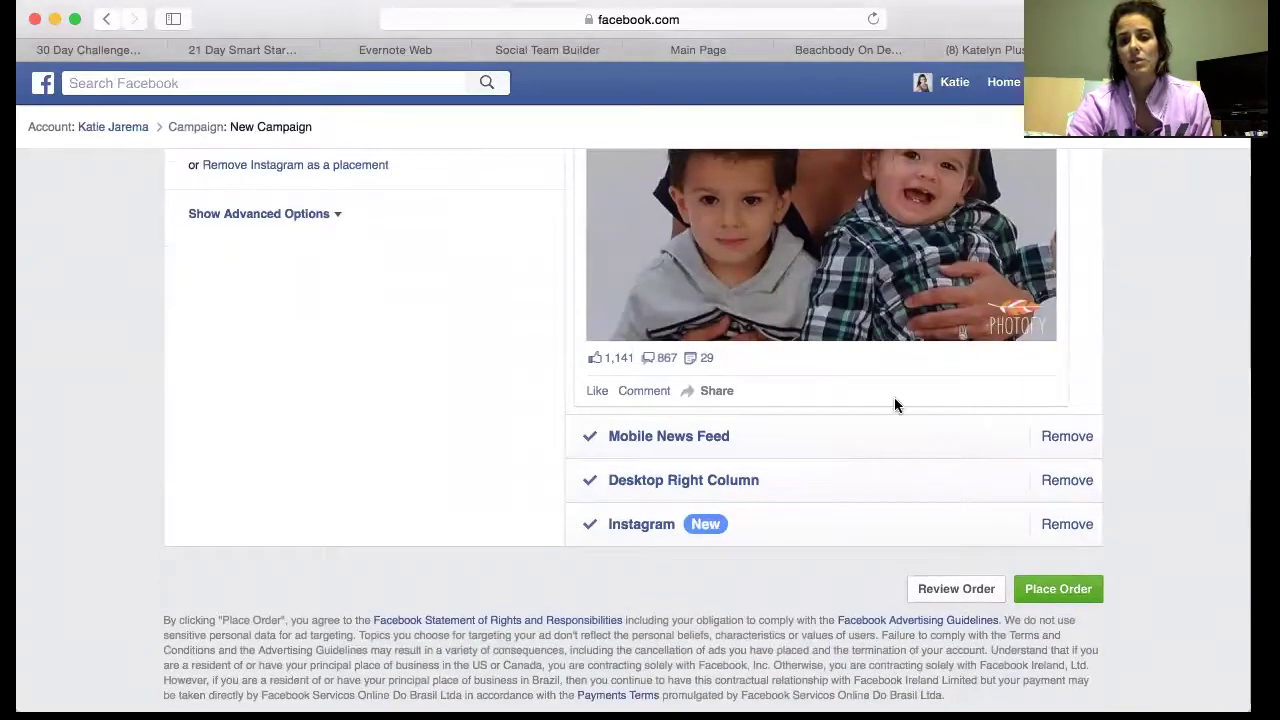
pyautogui.scroll(5, 895, 399)
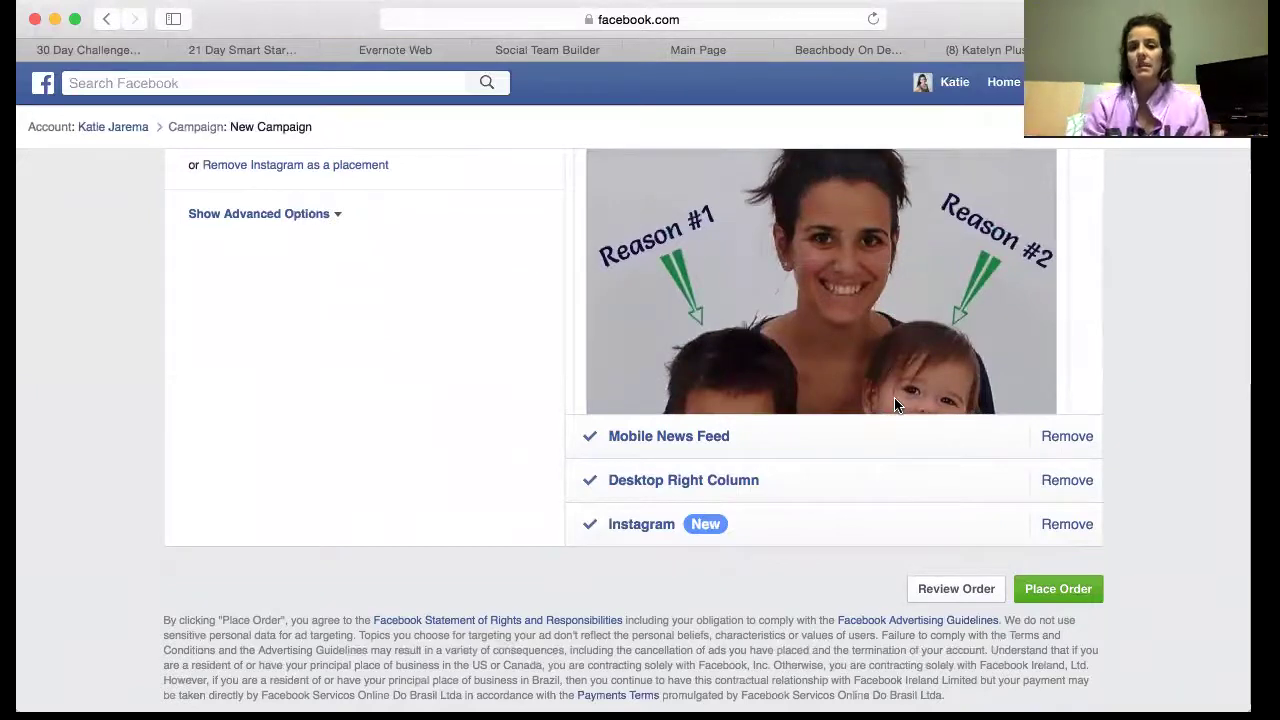
pyautogui.scroll(10, 895, 405)
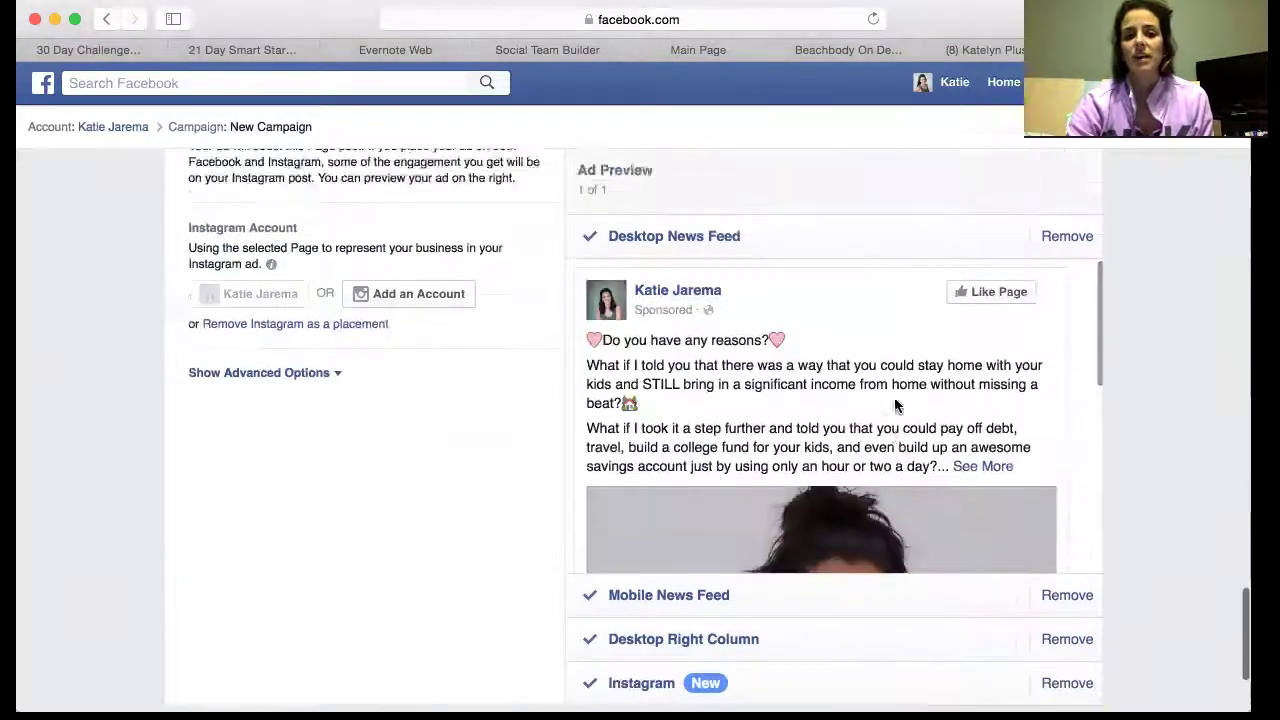
pyautogui.scroll(10, 894, 397)
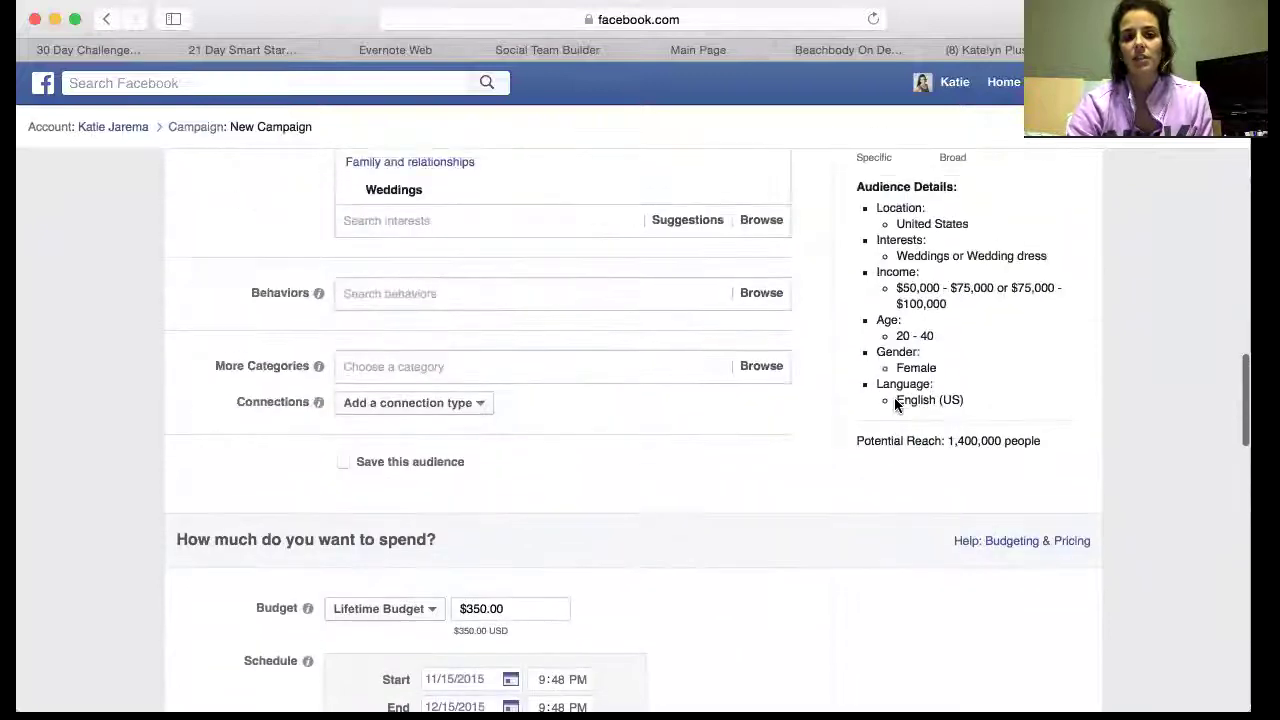
pyautogui.scroll(3, 894, 397)
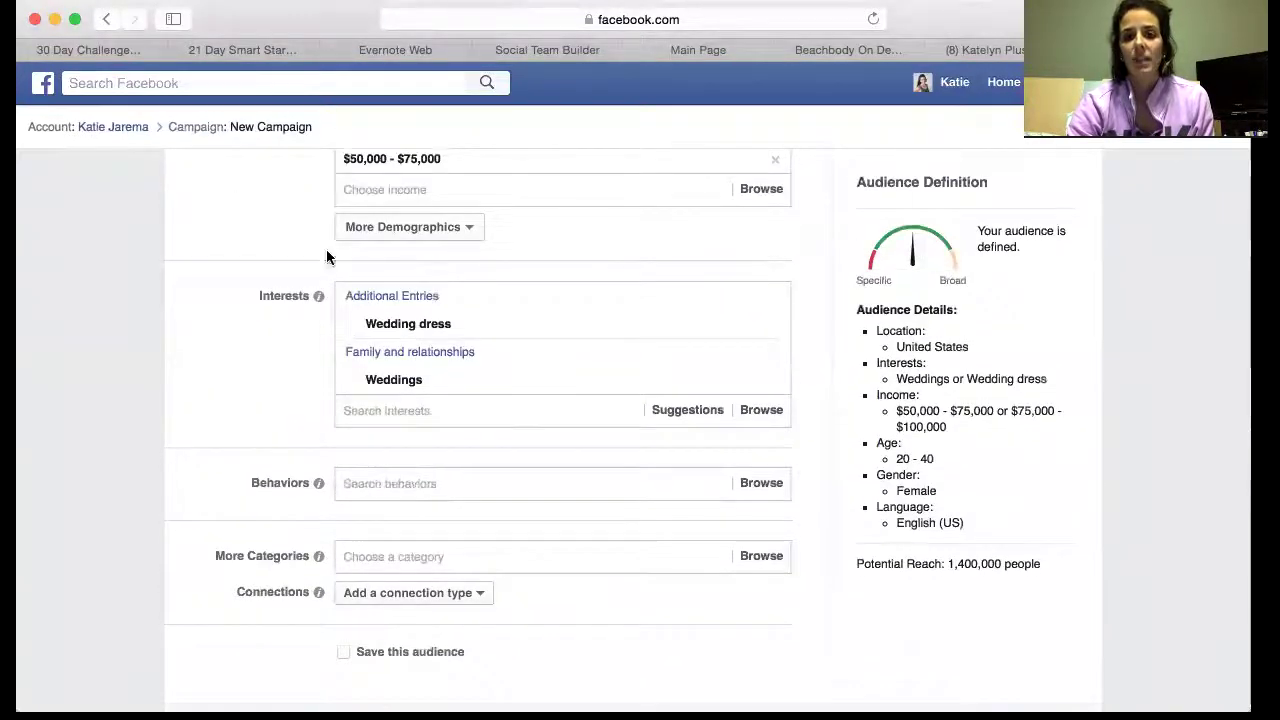